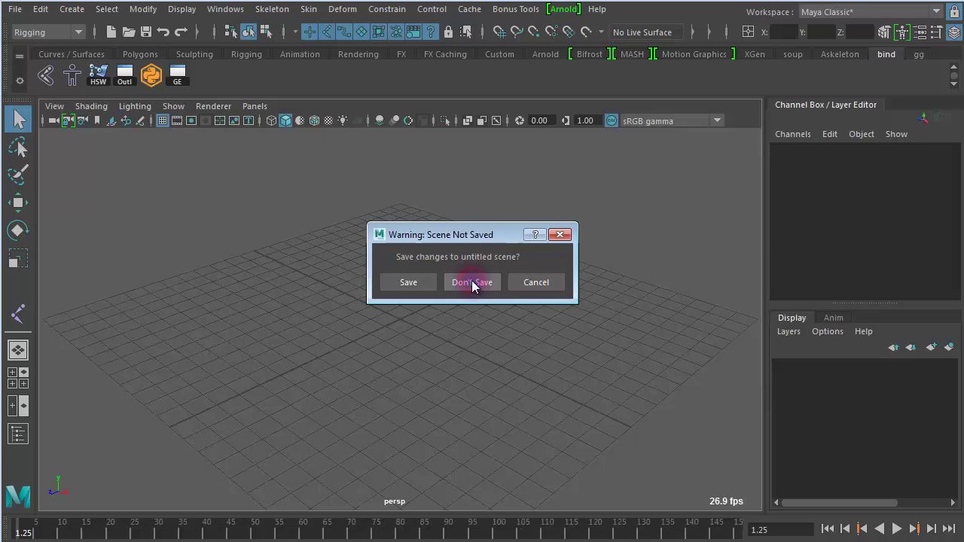
Enlarge the perspective view to fill the workspace and play back the character's animation
click(18, 350)
key(space)
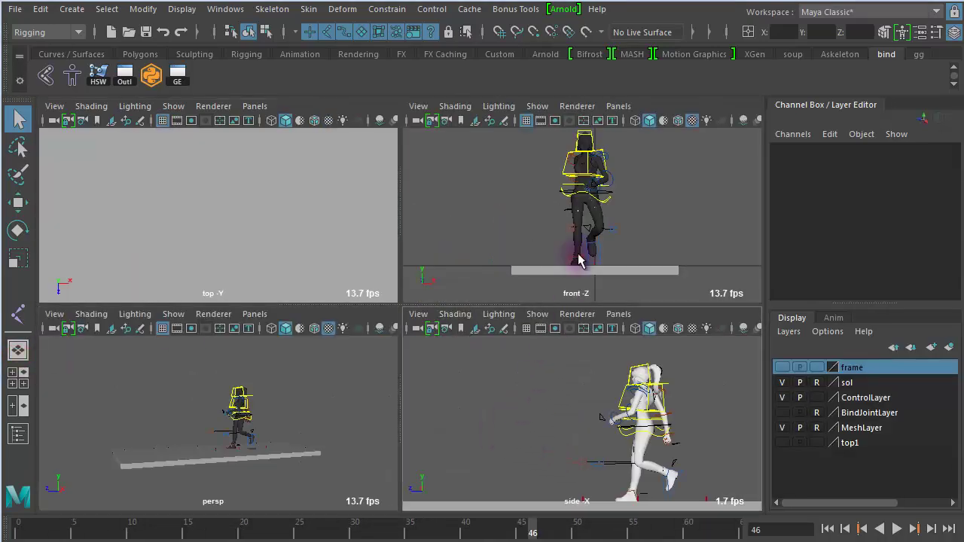
key(space)
key(space)
click(277, 216)
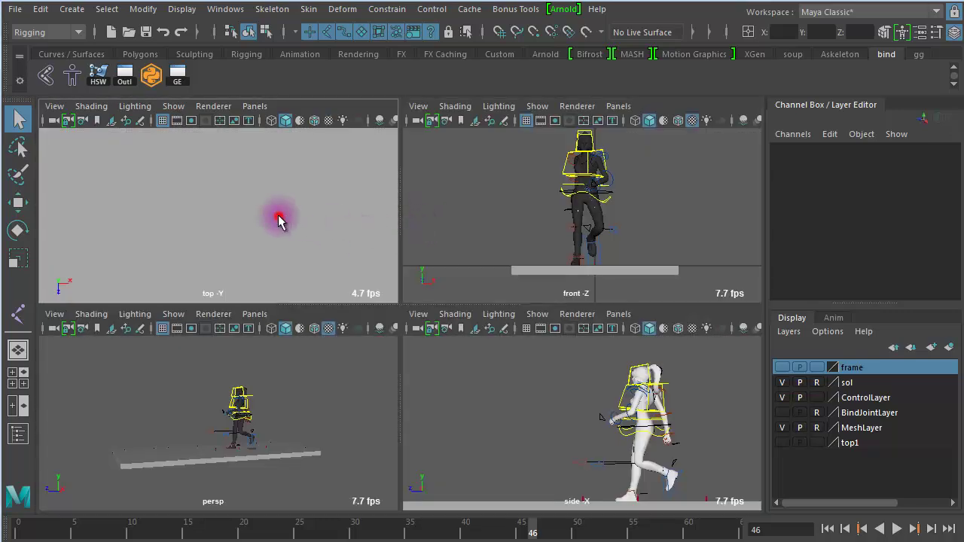
click(329, 398)
key(space)
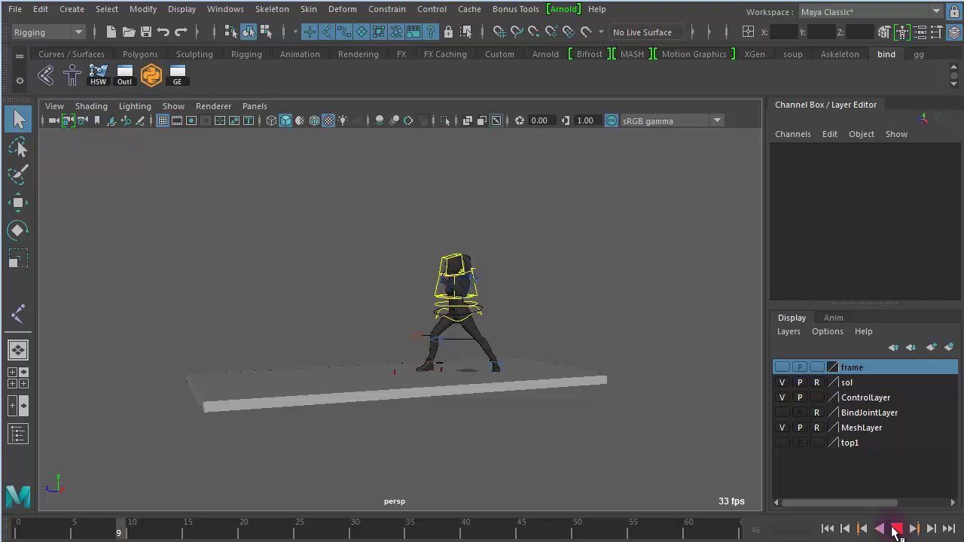
click(896, 531)
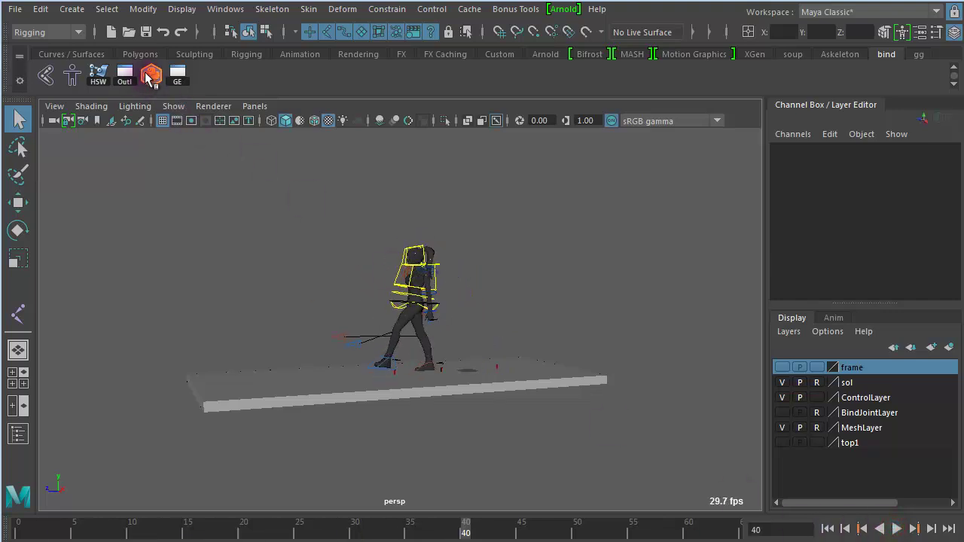
Open the Mixamo Auto-Control-Rig export options and start a baked skeleton export
click(151, 74)
drag(415, 107, 350, 49)
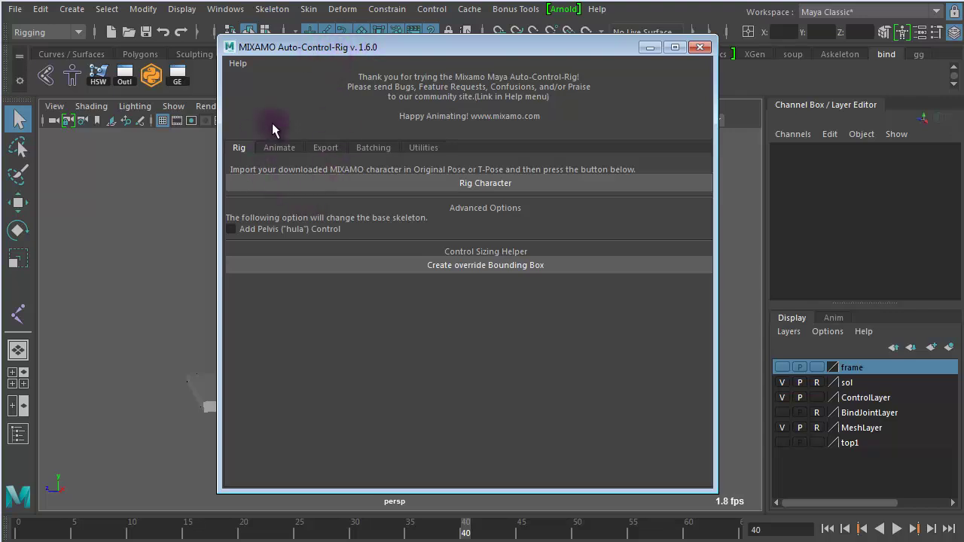
click(323, 149)
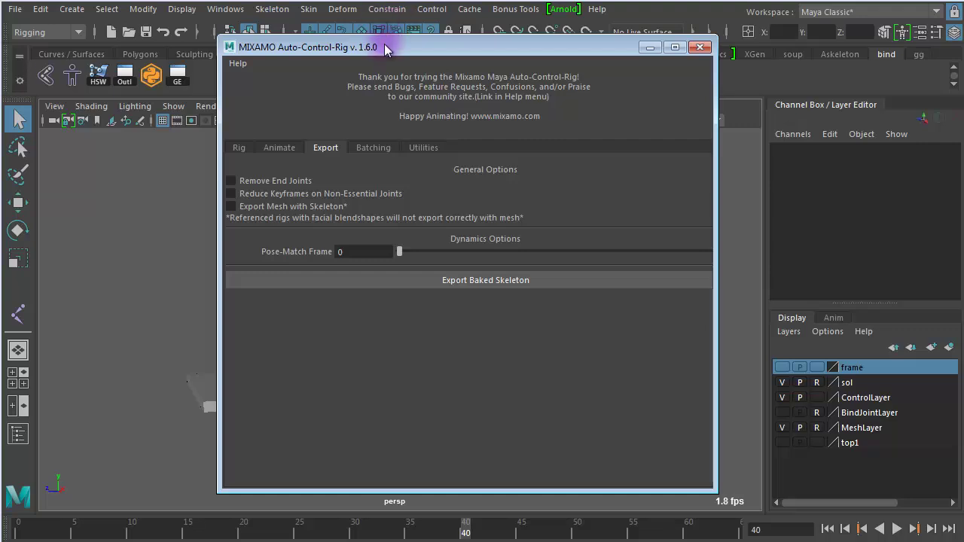
drag(385, 48, 632, 61)
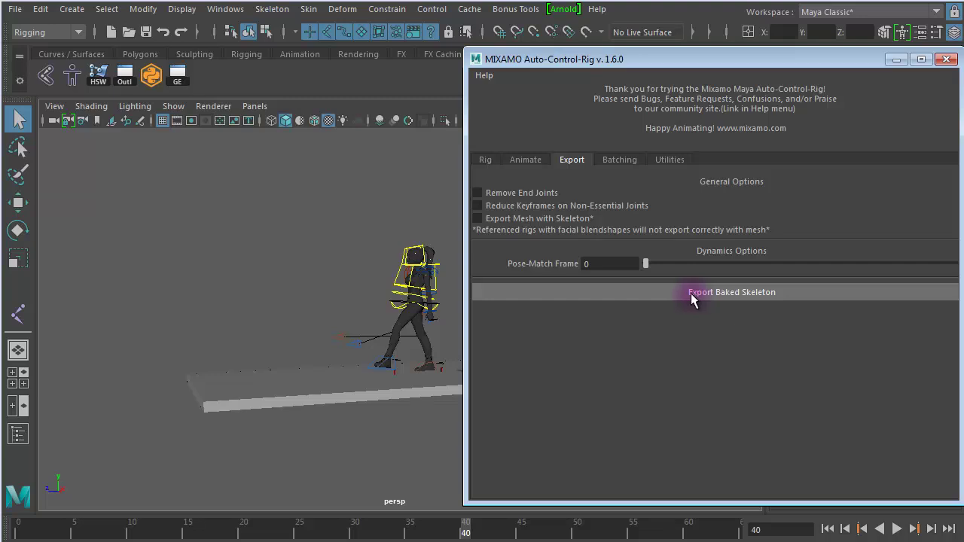
drag(654, 62, 579, 54)
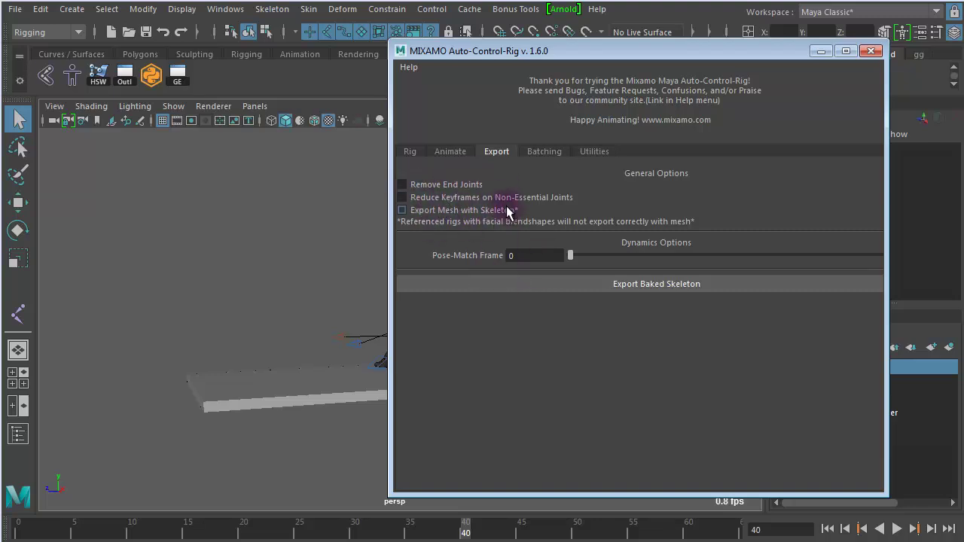
click(637, 286)
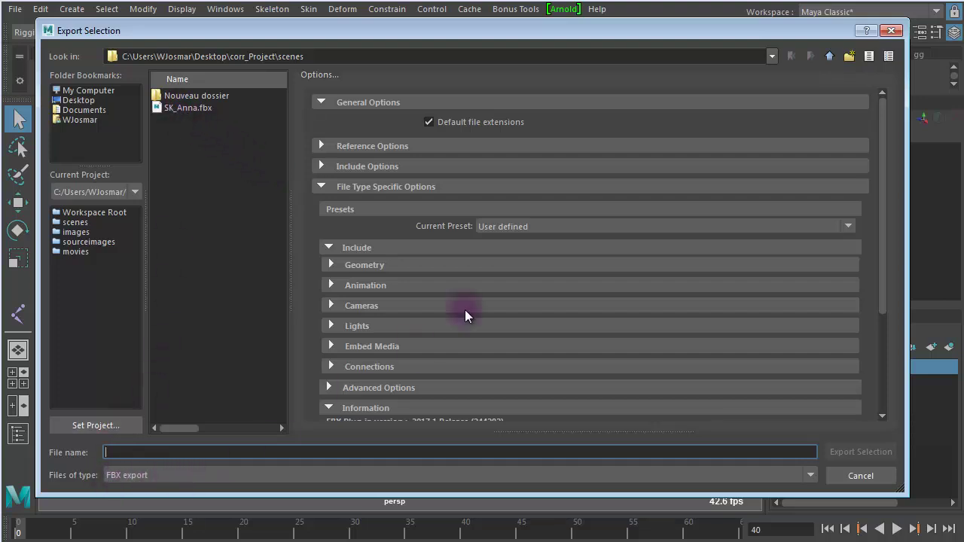
Check the FBX animation options, export the skeleton as ANI_Anna_kick.fbx, and close the warnings and the rig tool
click(332, 285)
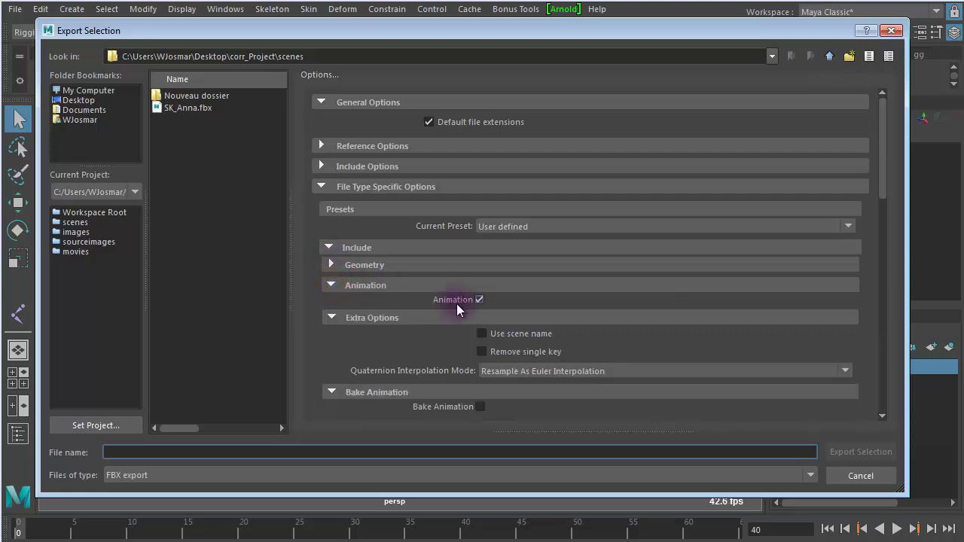
click(332, 285)
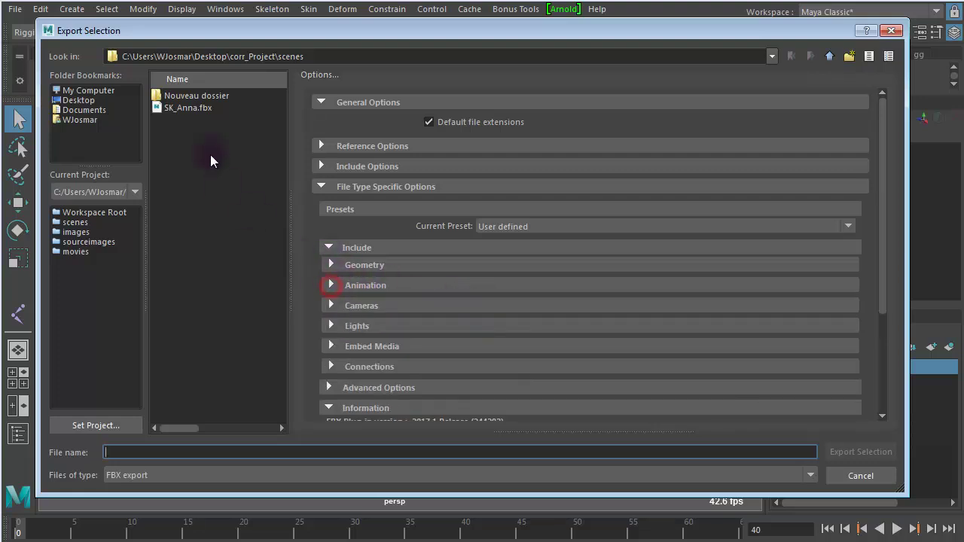
click(185, 108)
click(120, 454)
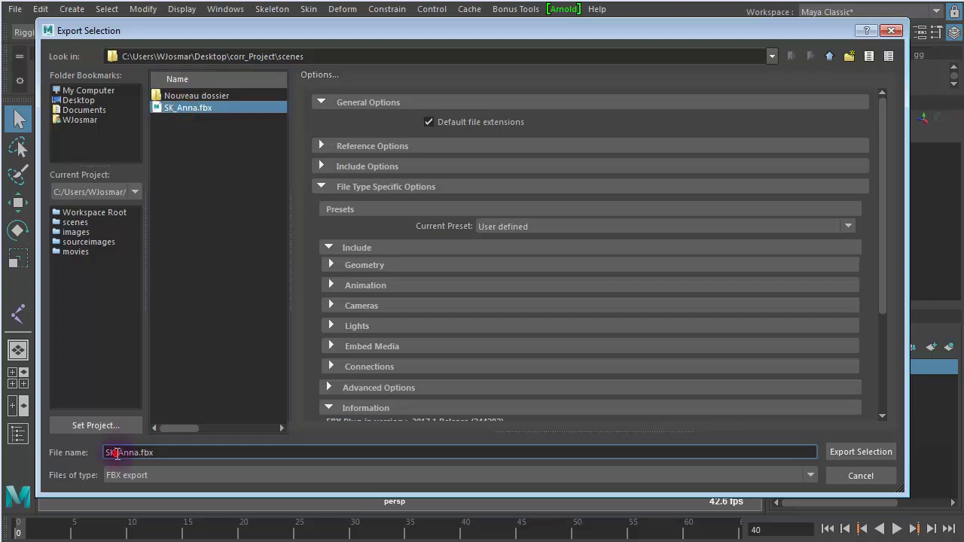
key(BackSpace)
key(BackSpace)
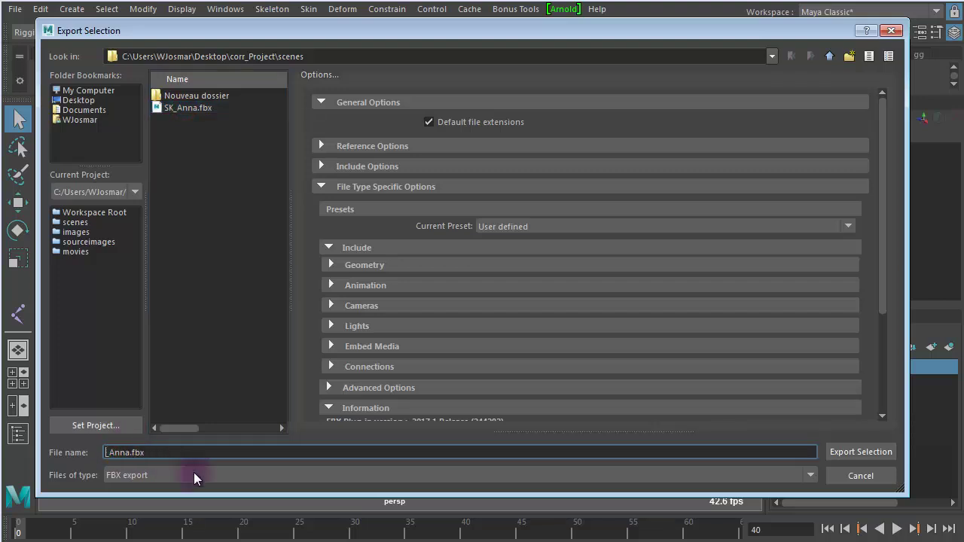
text(ANI)
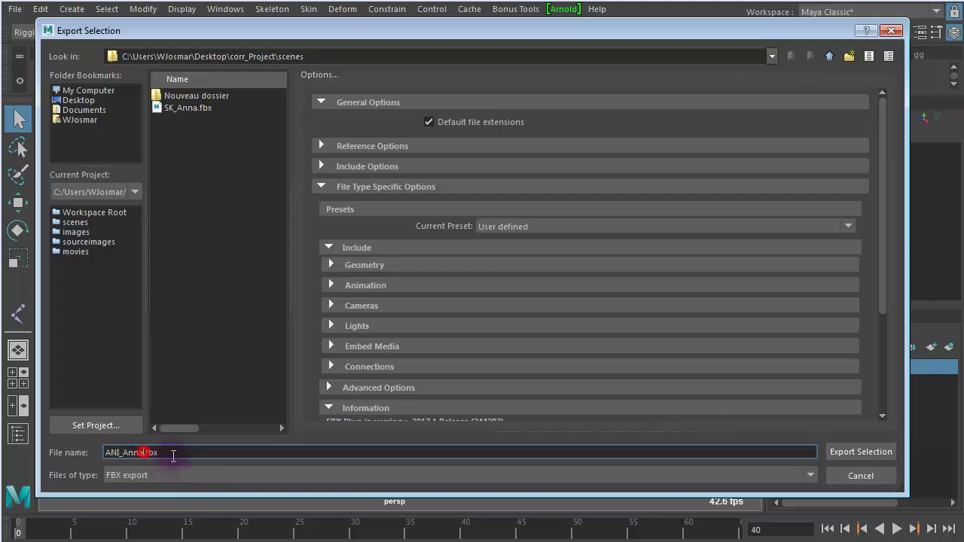
text(_Anna_kick)
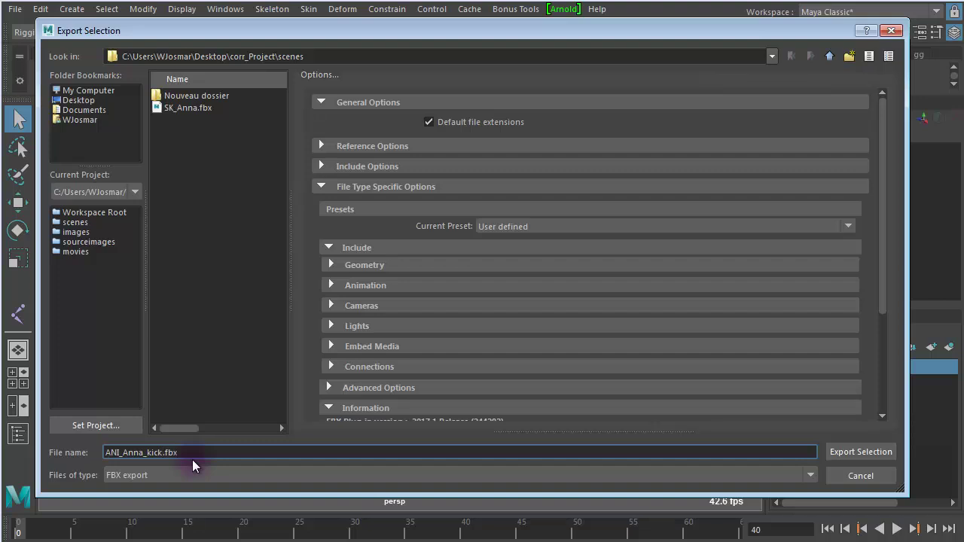
click(880, 454)
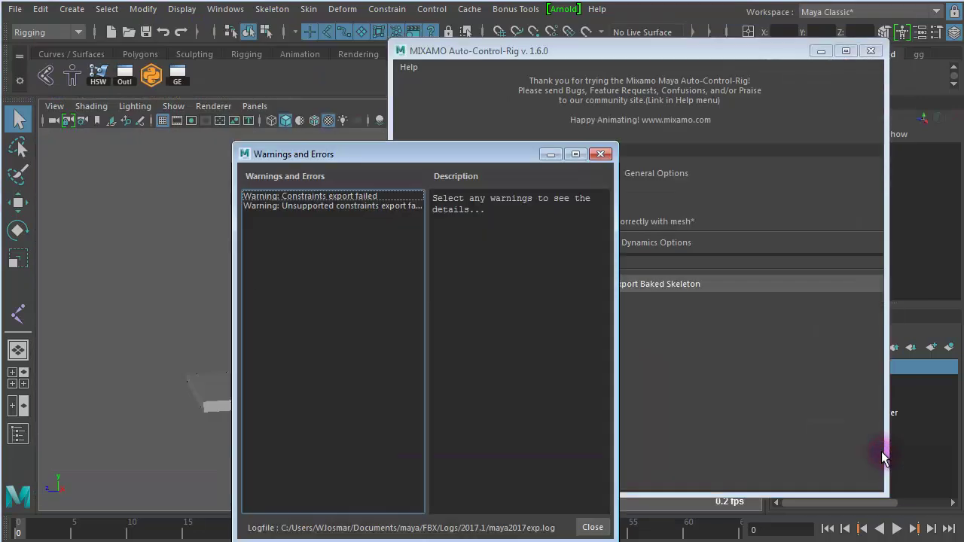
click(593, 527)
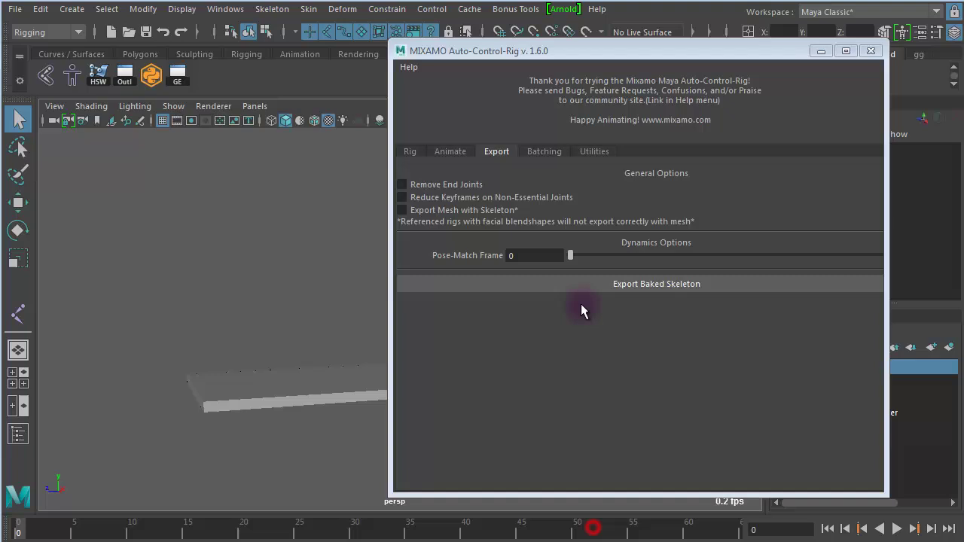
click(873, 51)
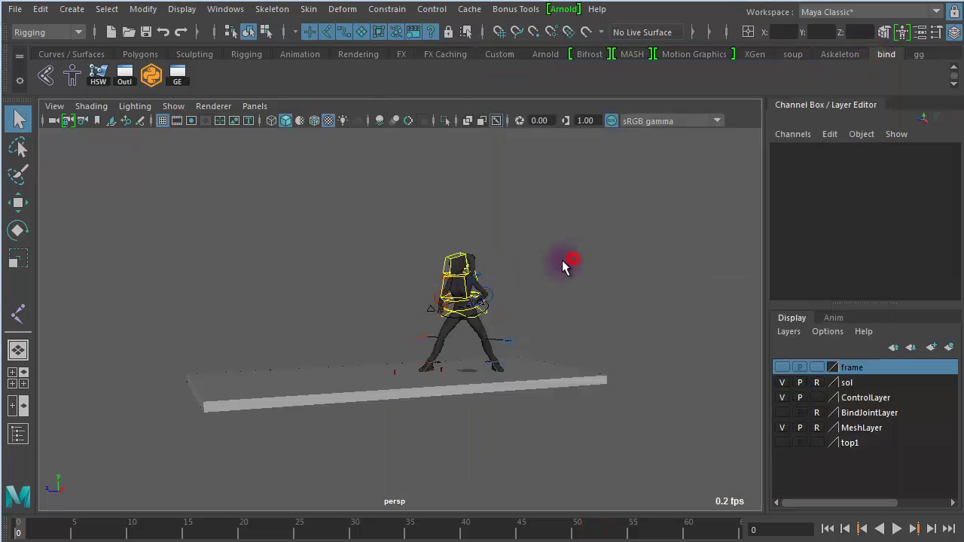
Open ANI_Anna_kick.fbx from the project's scenes folder without saving the current scene
key(ctrl+o)
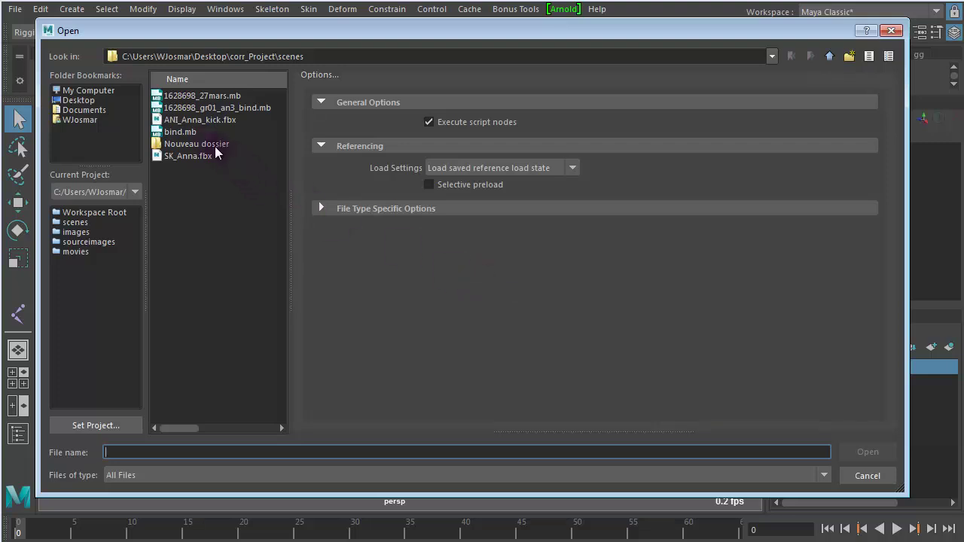
click(218, 122)
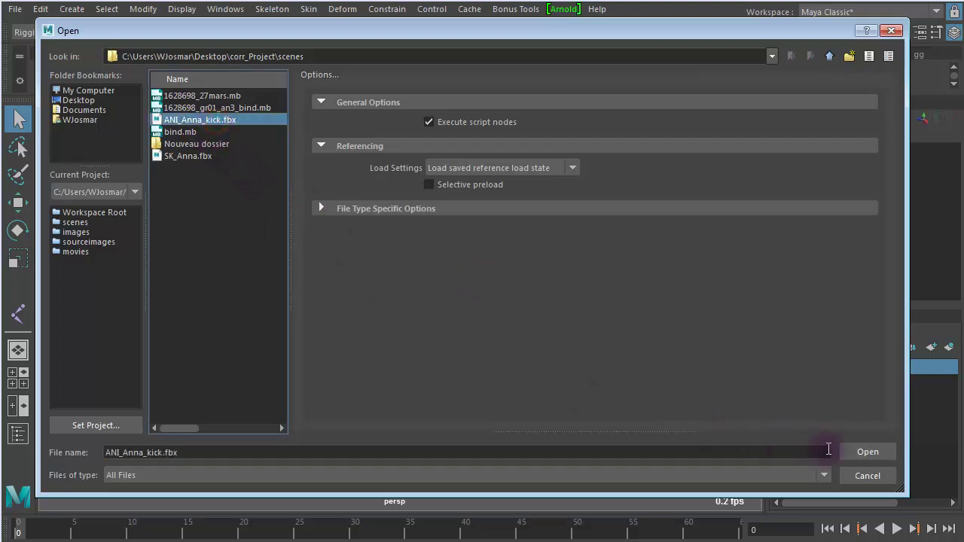
click(863, 451)
click(465, 283)
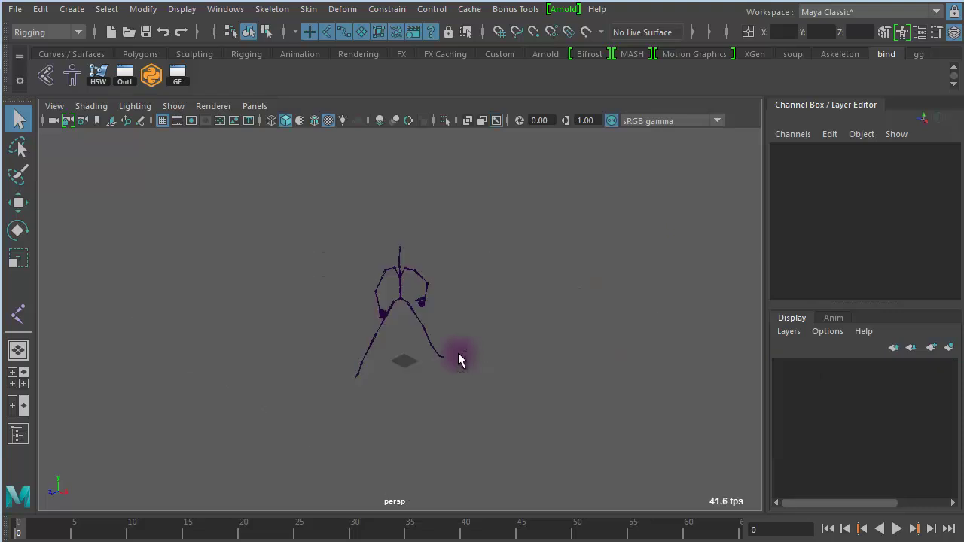
Play back the exported skeleton's animation and inspect the keyed rotations of the right upper leg joint
click(897, 528)
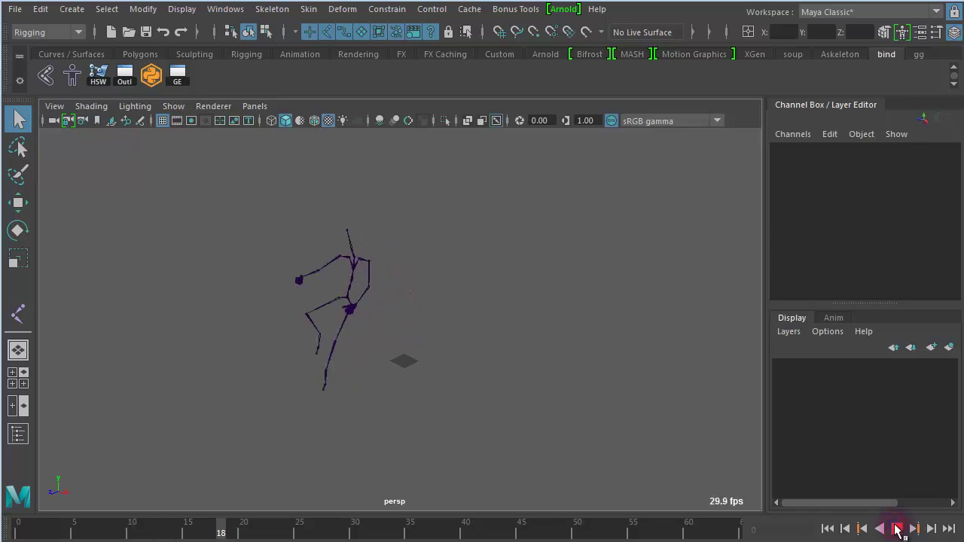
click(896, 529)
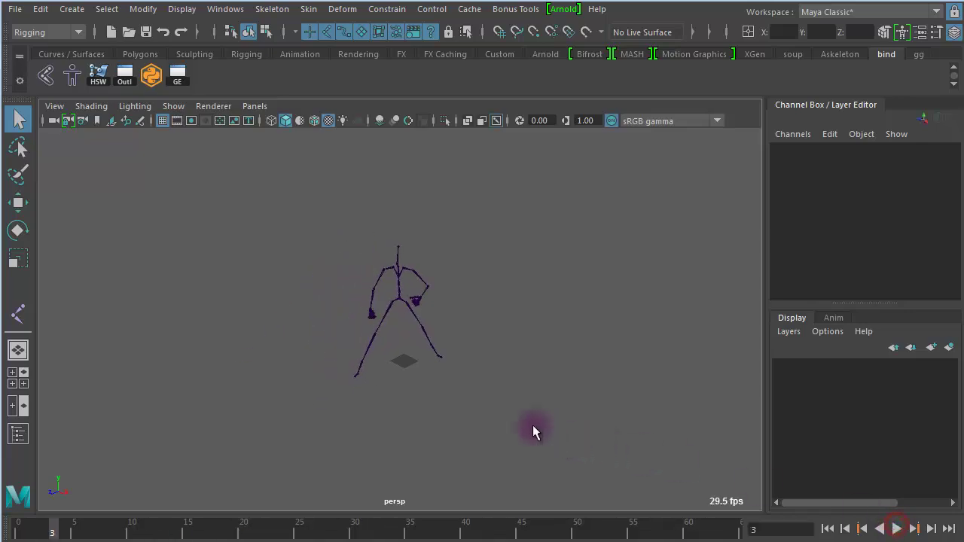
alt+right_drag(366, 377, 929, 445)
alt+middle_drag(552, 322, 543, 411)
alt+right_drag(448, 359, 835, 381)
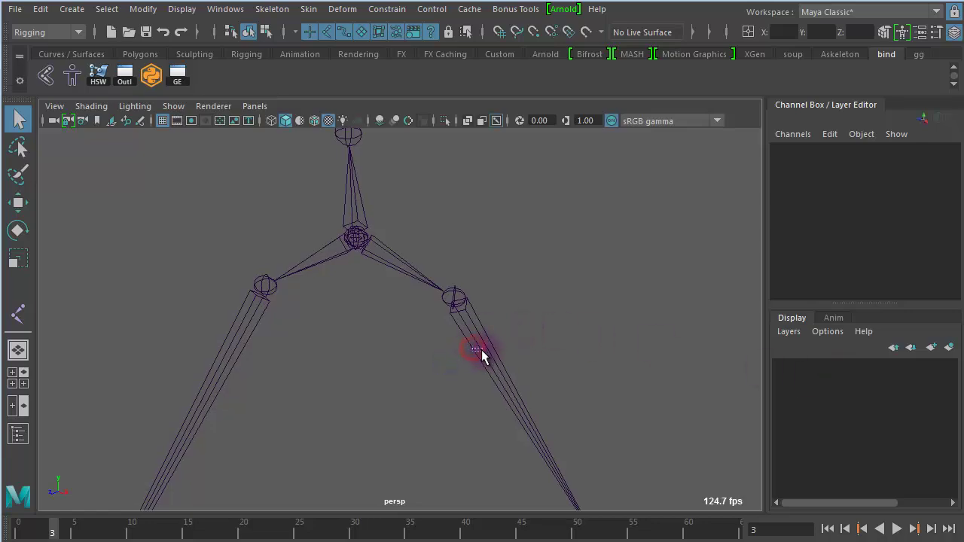
click(472, 351)
click(229, 332)
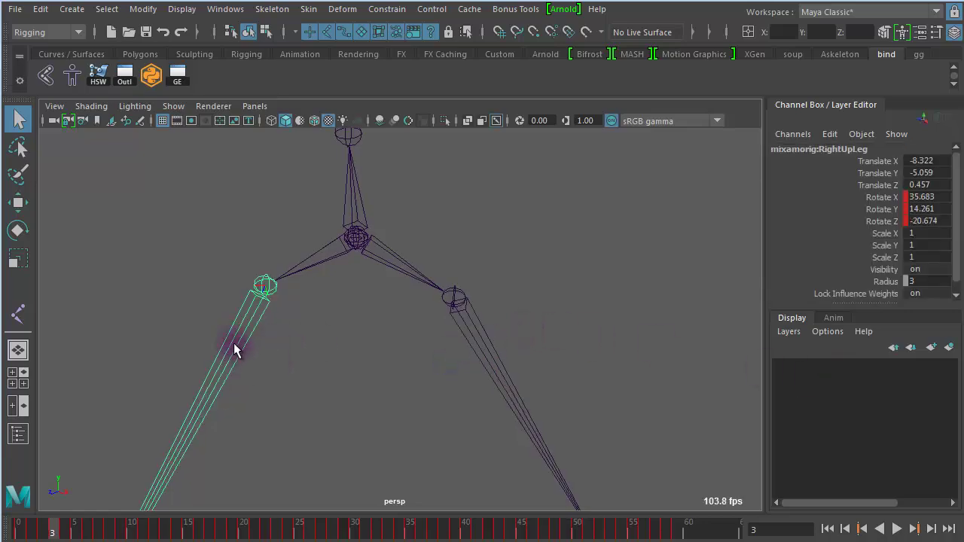
alt+right_drag(587, 352, 159, 240)
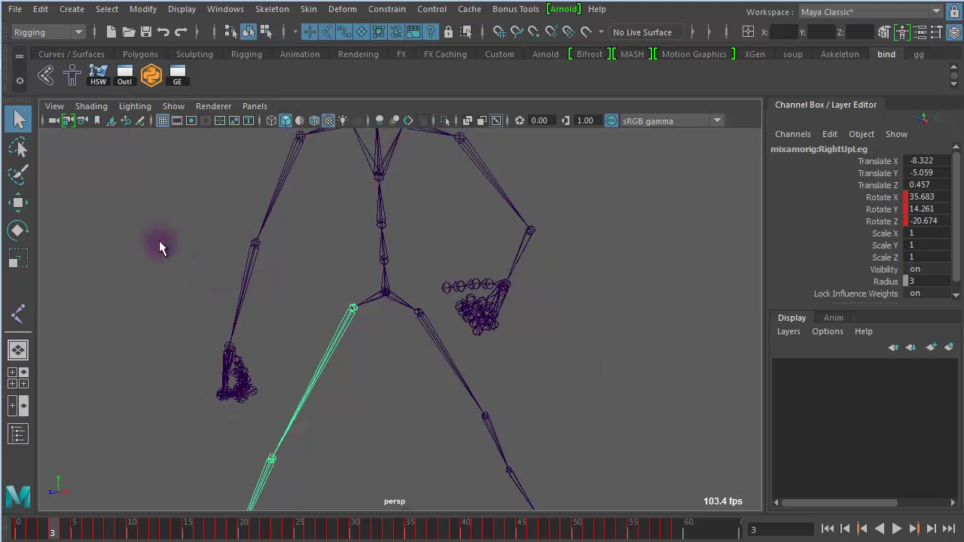
click(157, 233)
Reopen the Mixamo Auto-Control-Rig and show its Utilities options beside the skeleton
click(149, 80)
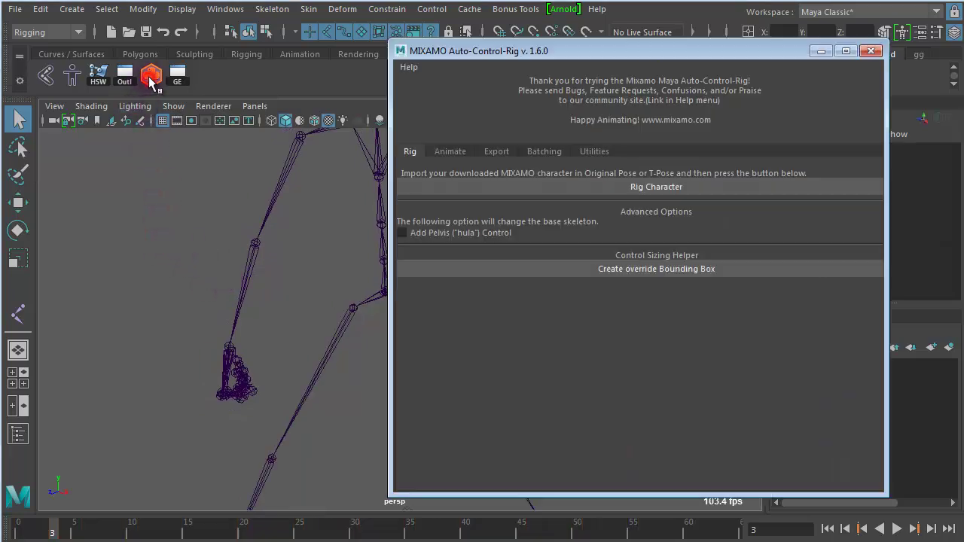
drag(556, 54, 417, 53)
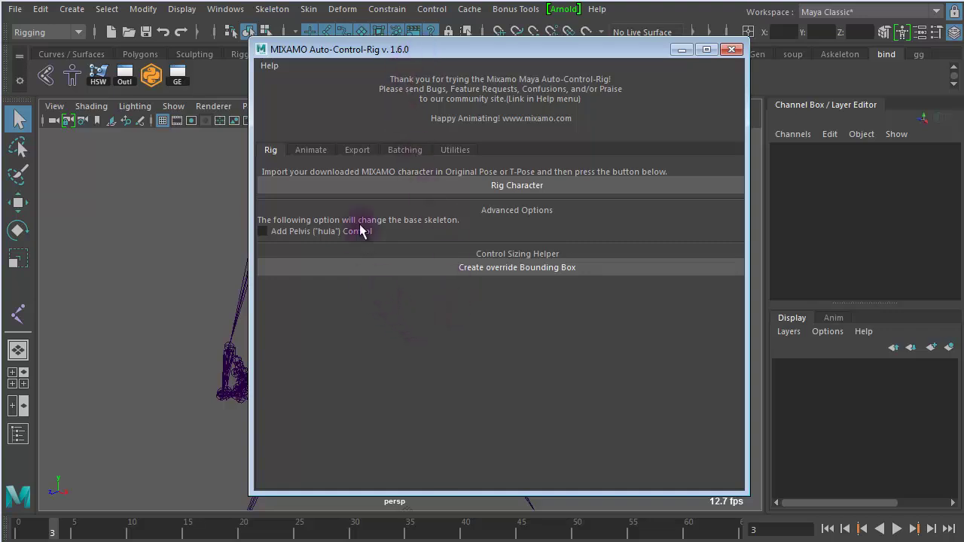
click(454, 149)
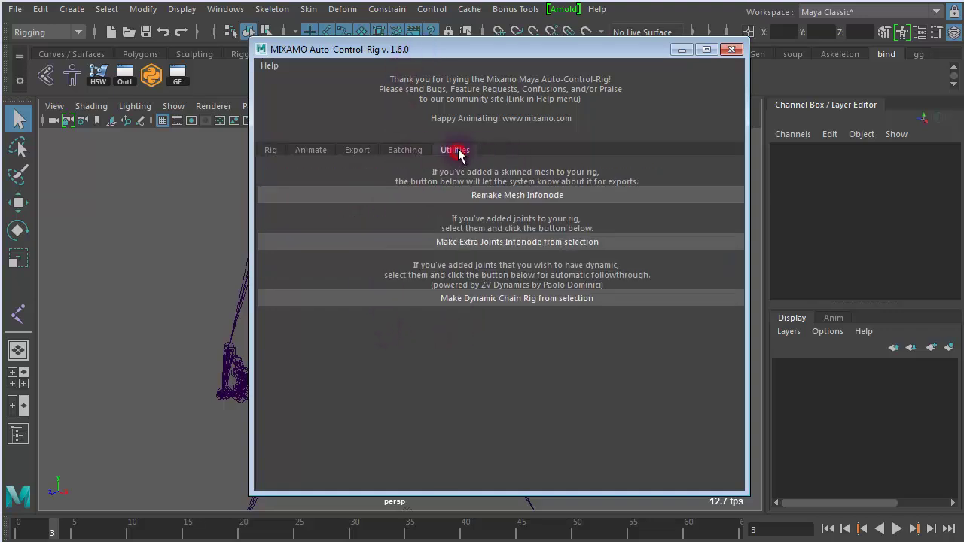
drag(412, 55, 655, 82)
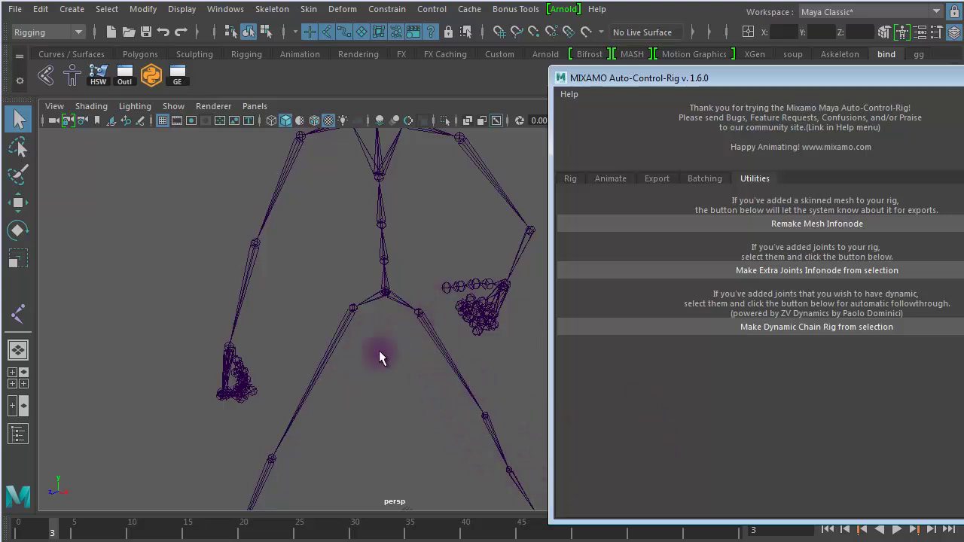
drag(660, 79, 324, 29)
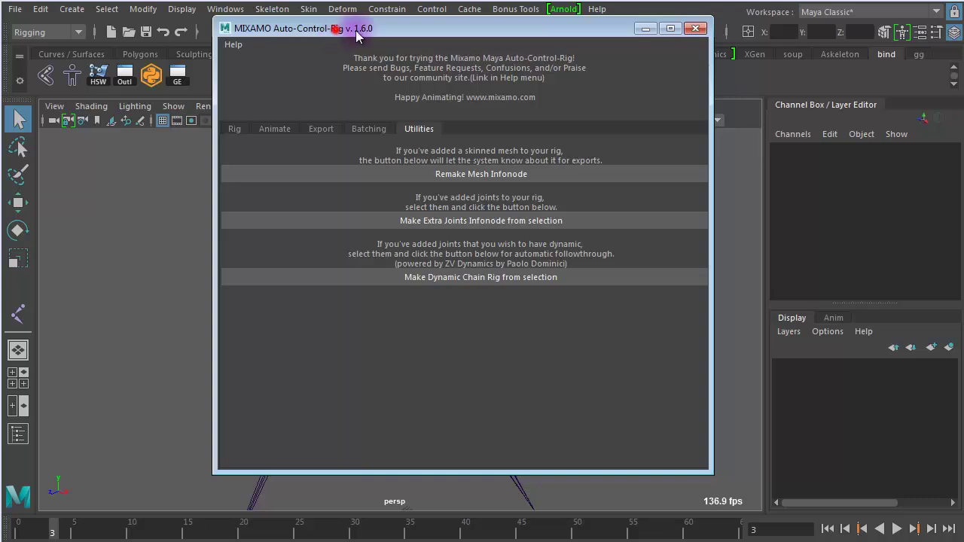
drag(336, 33, 662, 71)
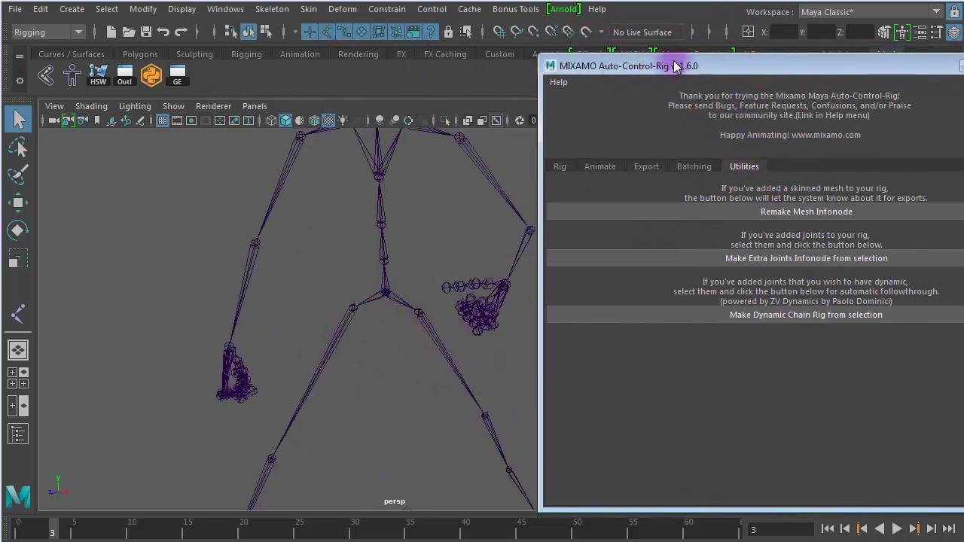
drag(671, 61, 688, 95)
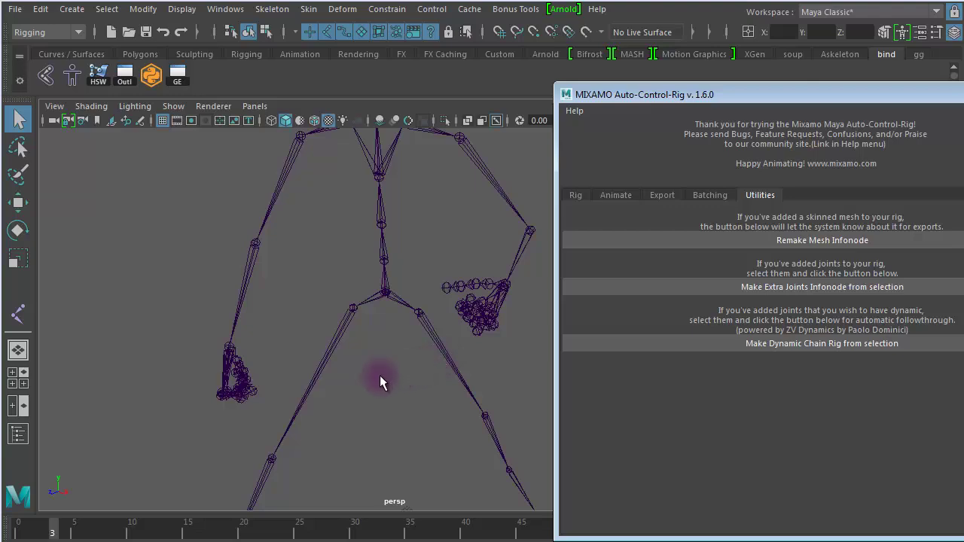
alt+right_drag(396, 378, 767, 427)
alt+middle_drag(451, 368, 303, 334)
alt+right_drag(314, 331, 202, 302)
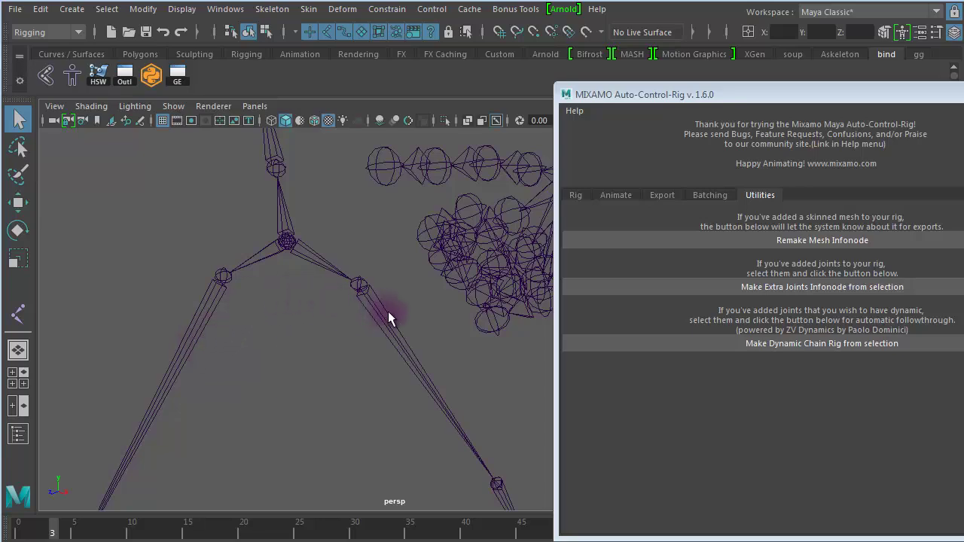
alt+right_drag(321, 370, 394, 344)
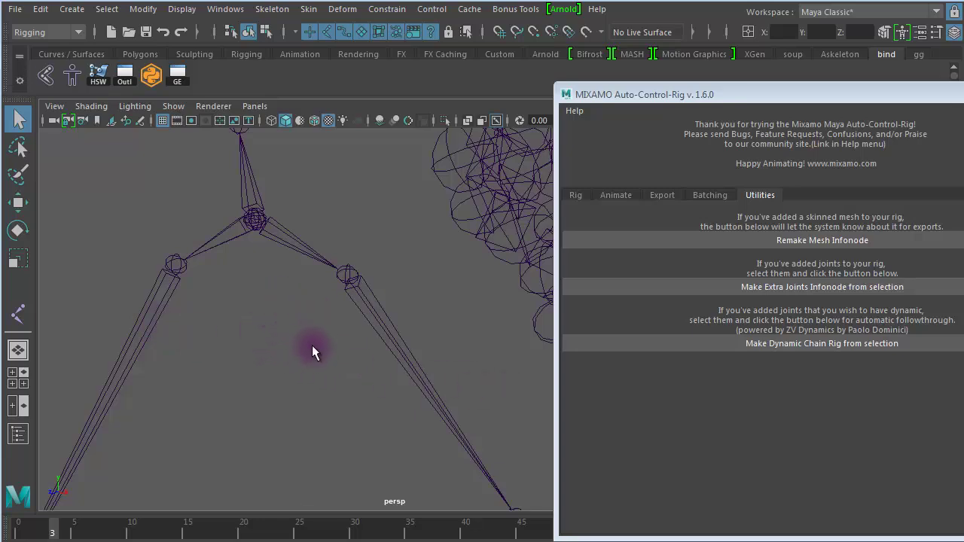
Bring the whole skeleton into view and close the Mixamo Auto-Control-Rig window
scroll(314, 344, down, 6)
scroll(314, 344, up, 3)
scroll(314, 344, down, 3)
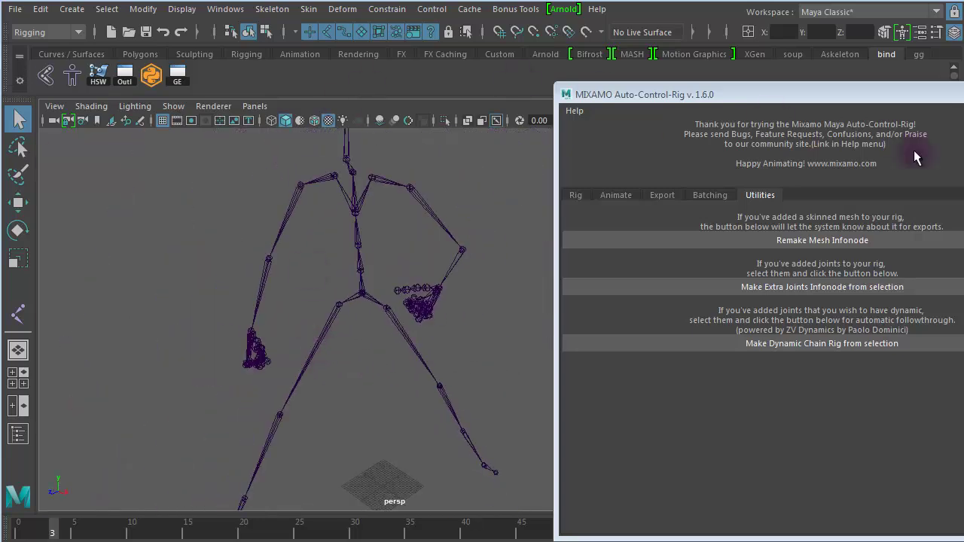
drag(823, 102, 532, 75)
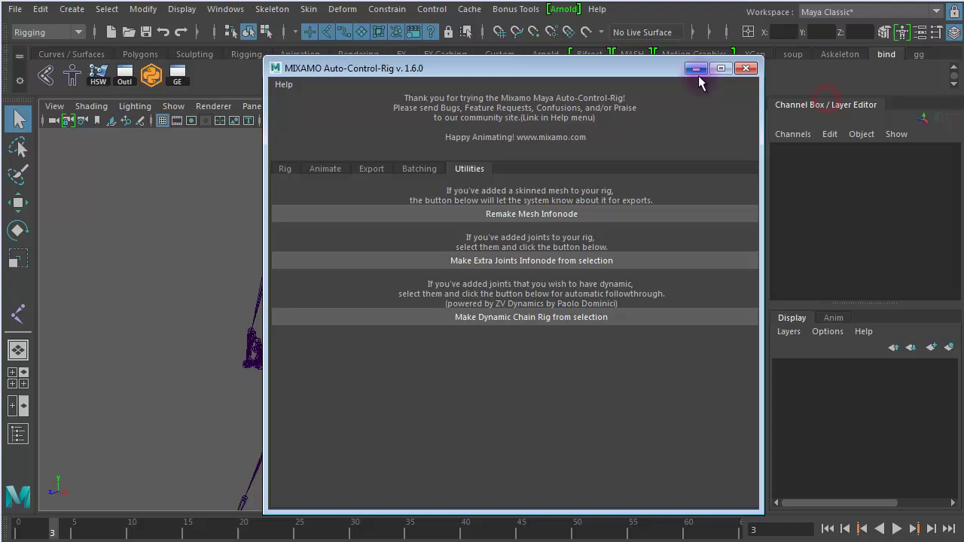
click(748, 70)
Examine the skeleton's hip joint, its legs and the area around the ground grid beneath it
alt+drag(366, 323, 409, 333)
alt+right_drag(362, 334, 723, 353)
alt+middle_drag(545, 355, 656, 244)
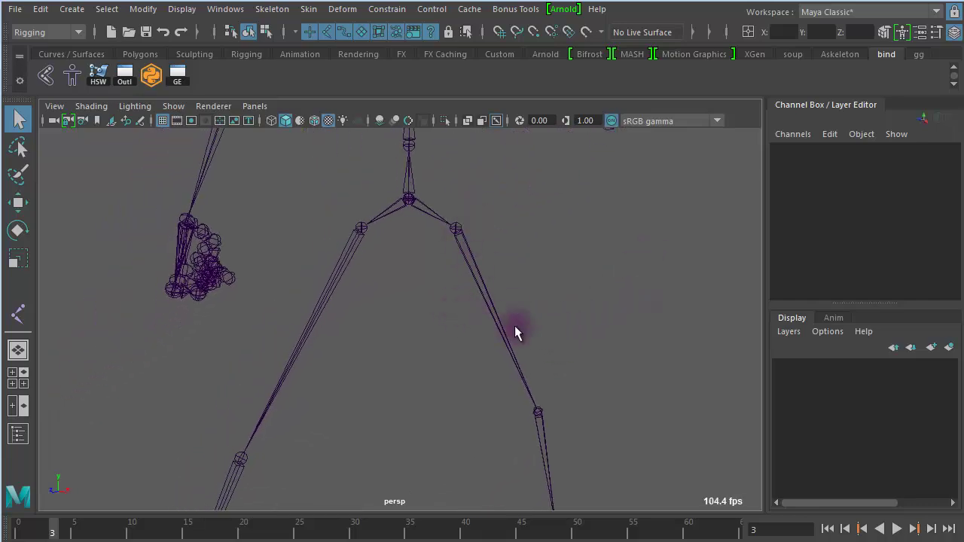
alt+right_drag(593, 353, 194, 286)
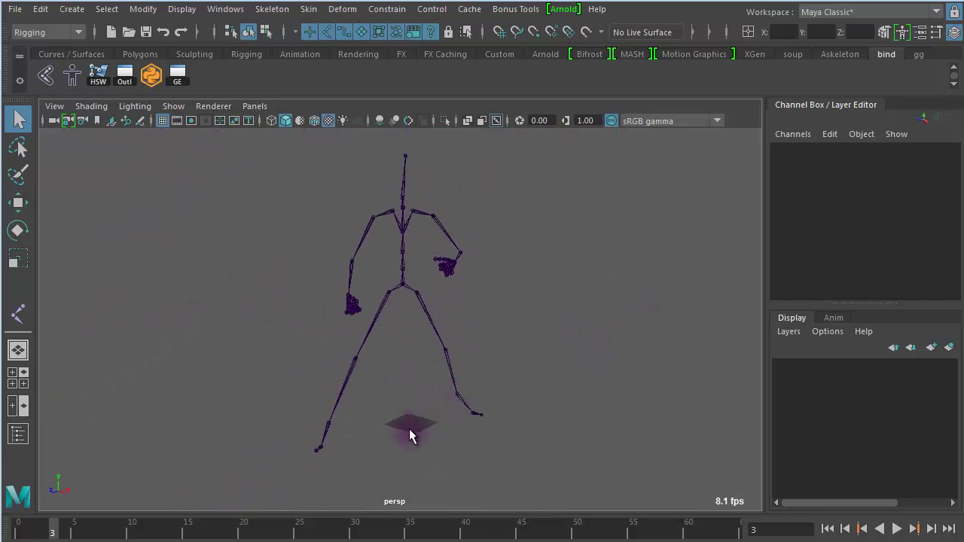
alt+right_drag(402, 427, 529, 486)
alt+middle_drag(422, 414, 399, 222)
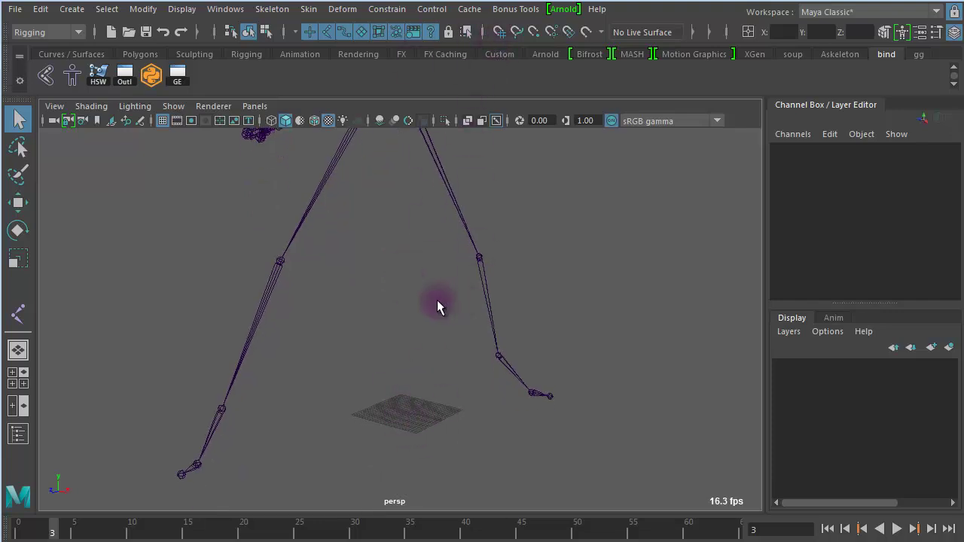
alt+drag(439, 304, 457, 329)
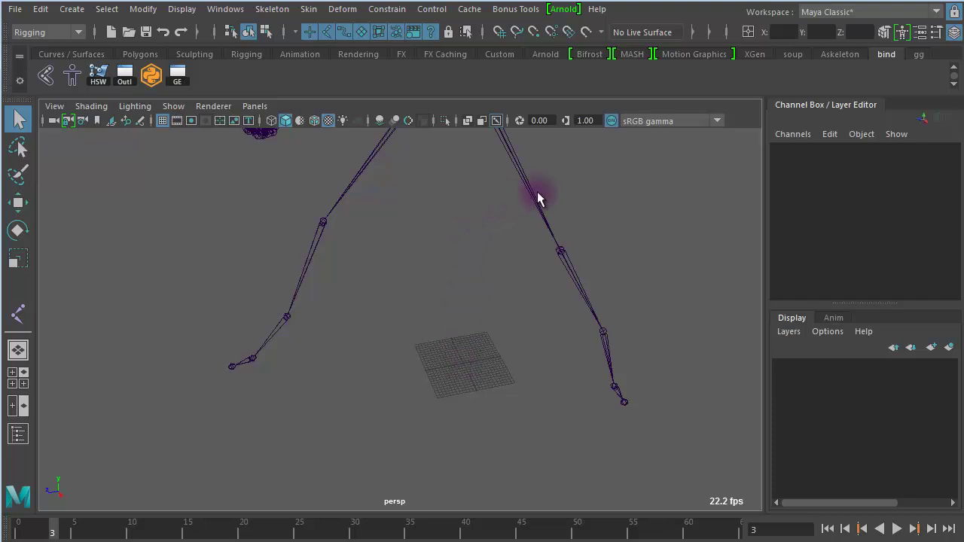
alt+right_drag(489, 269, 361, 237)
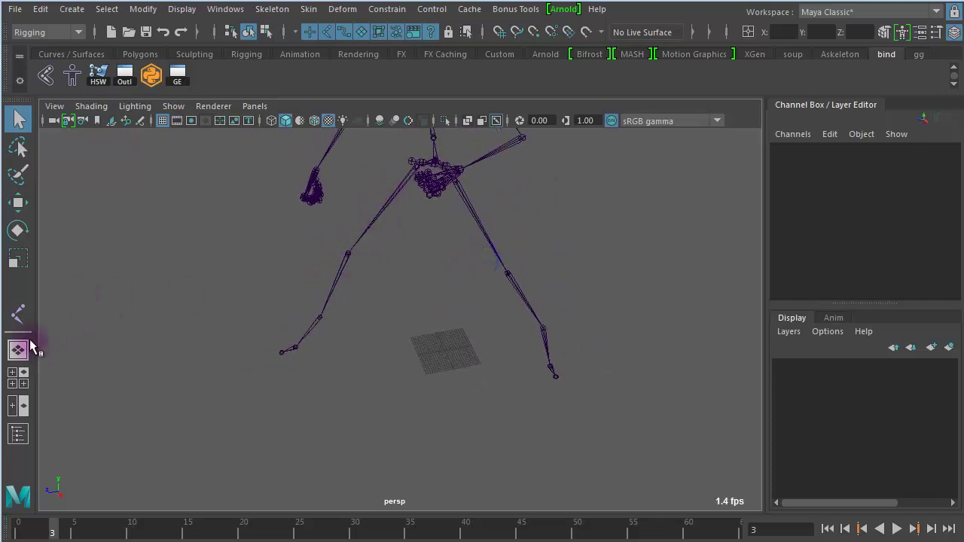
Create a single joint at the edge of the ground grid between the feet and enlarge its radius to 9.4
click(18, 315)
click(408, 338)
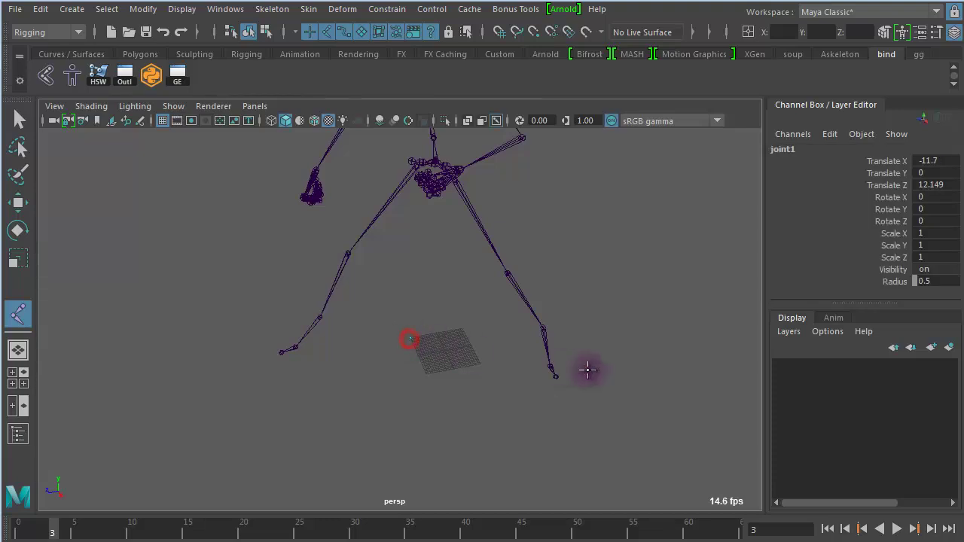
key(q)
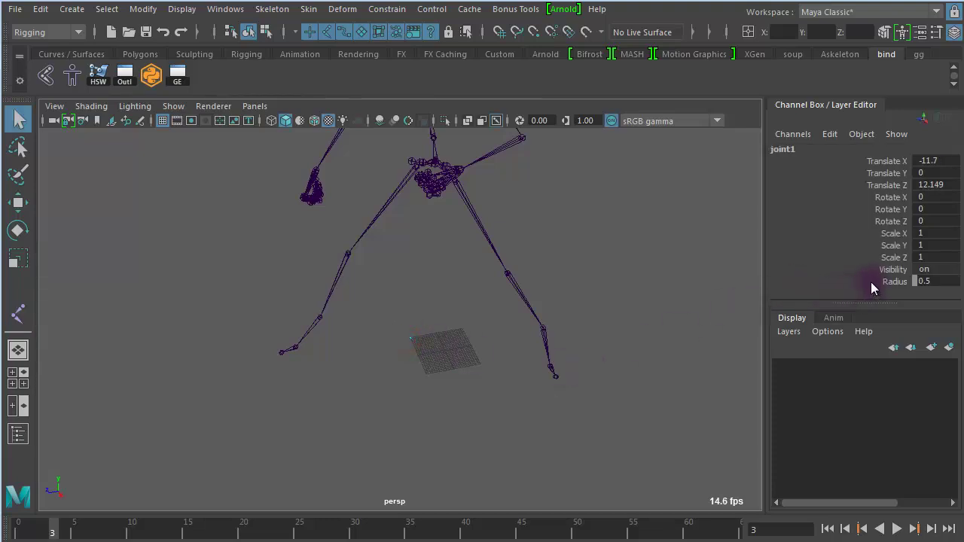
click(894, 281)
middle_drag(477, 338, 545, 336)
Rename the new joint as main_root
click(789, 150)
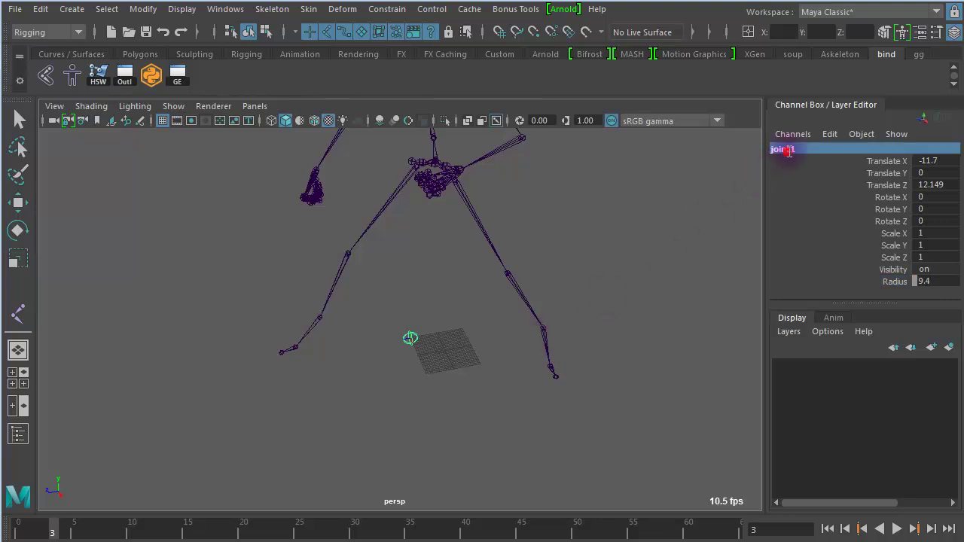
click(789, 149)
text(mal)
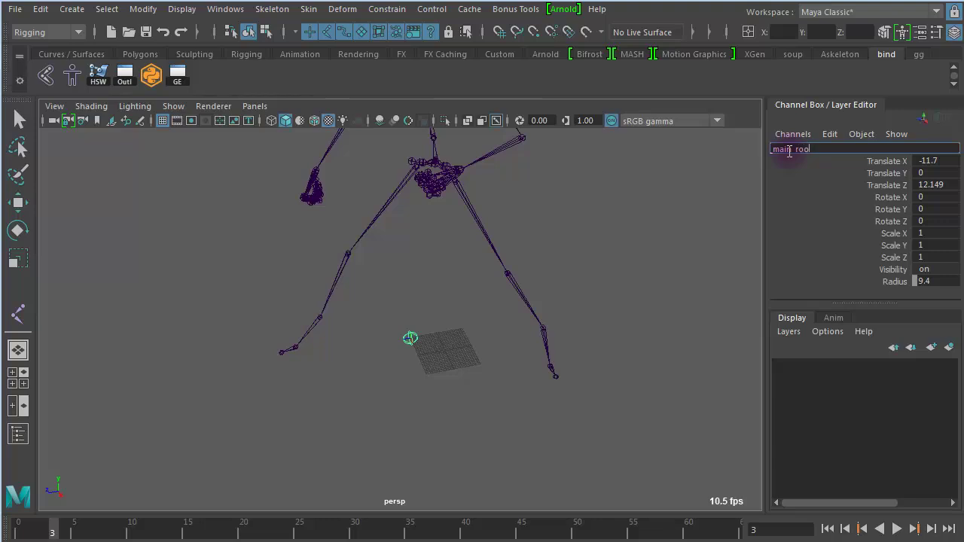
double_click(789, 149)
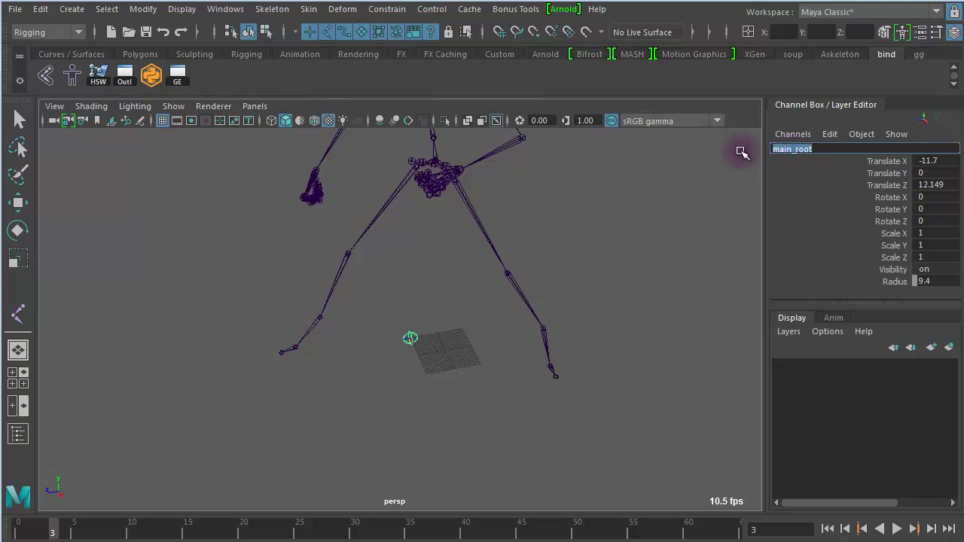
click(406, 344)
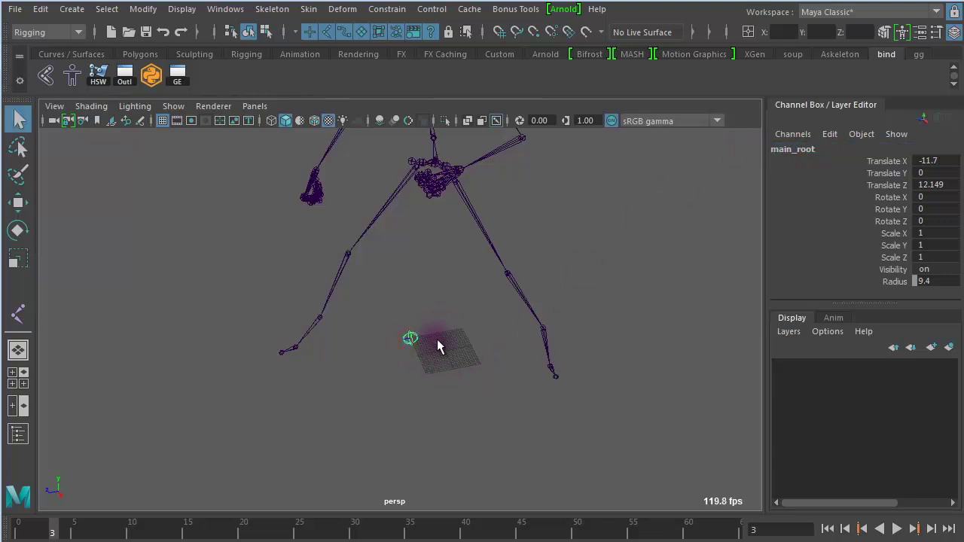
Move main_root to the world origin with absolute coordinates X 0, Y 0 and Z 0
key(w)
drag(430, 344, 372, 319)
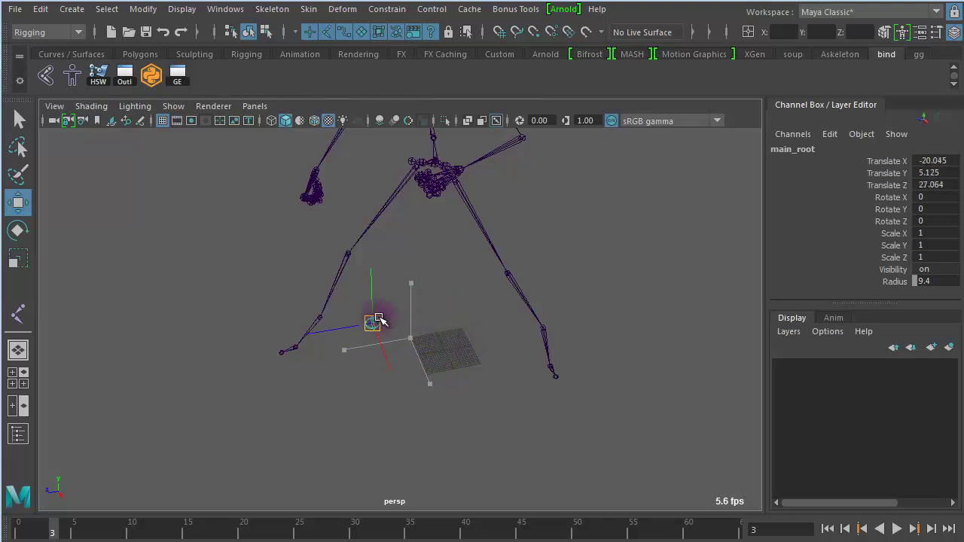
click(784, 31)
text(0)
key(Tab)
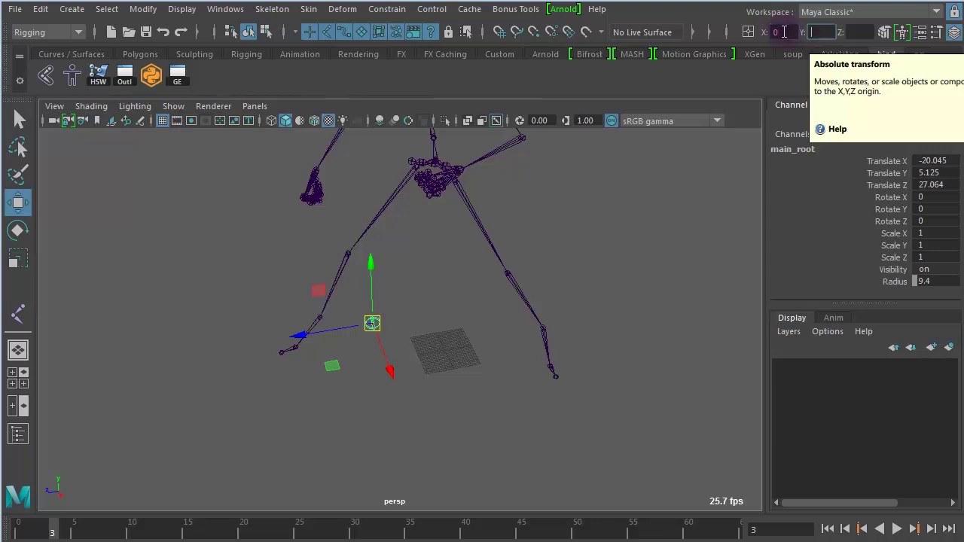
text(0)
key(Tab)
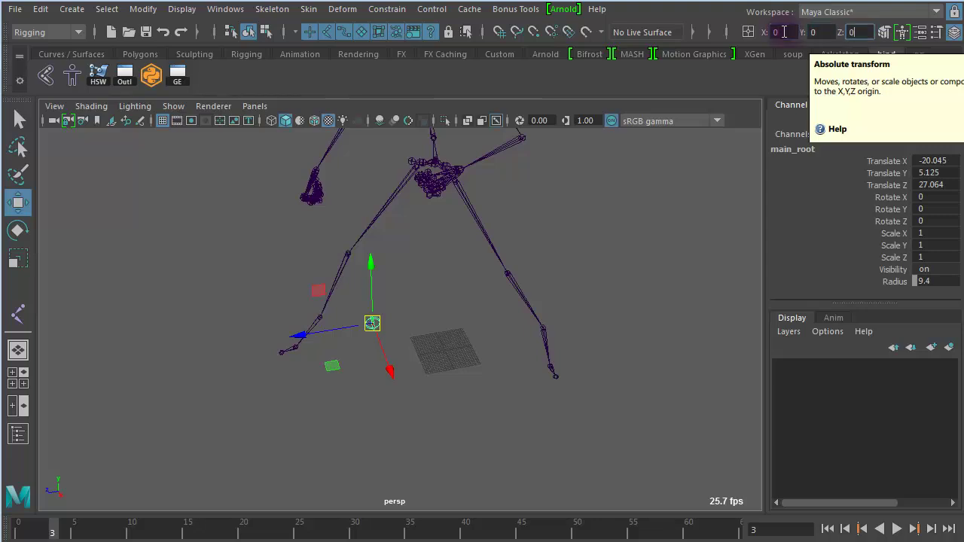
text(0)
key(Return)
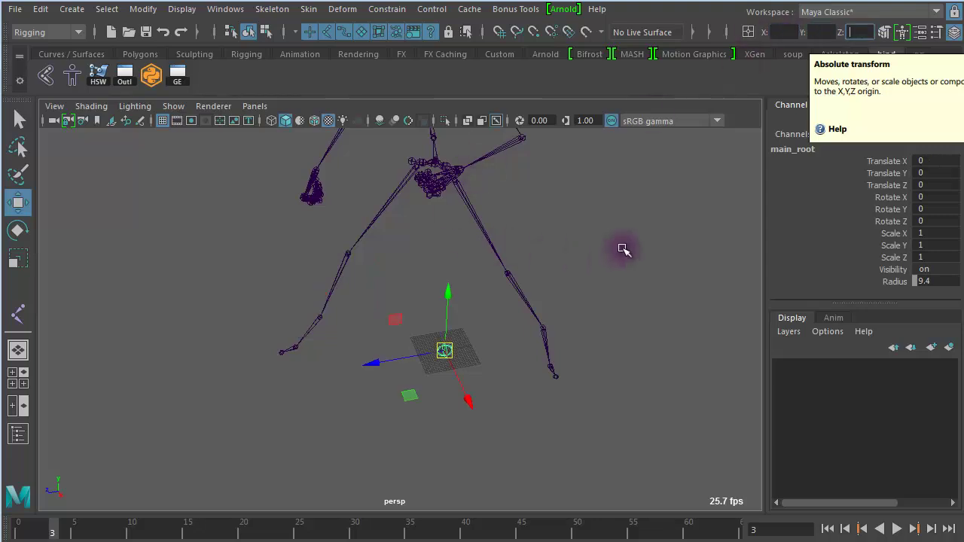
At frame 0, parent the skeleton's hip joint mixamorig:Root under main_root
drag(61, 531, 18, 531)
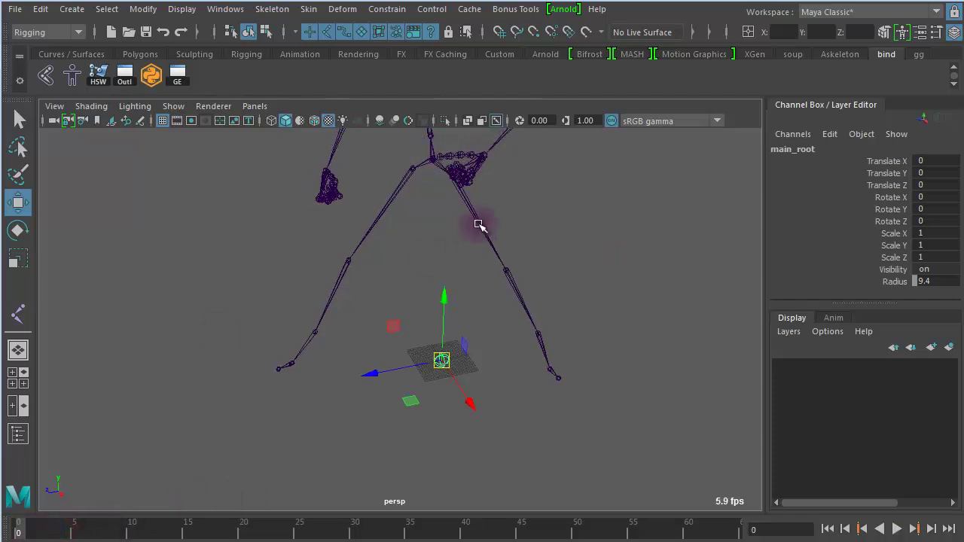
alt+right_drag(604, 247, 693, 344)
alt+drag(692, 344, 667, 431)
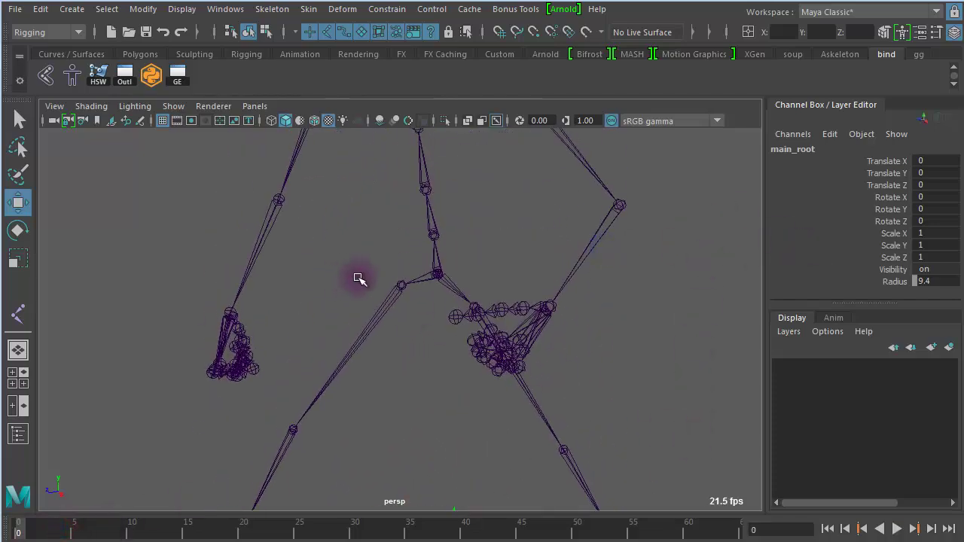
click(437, 276)
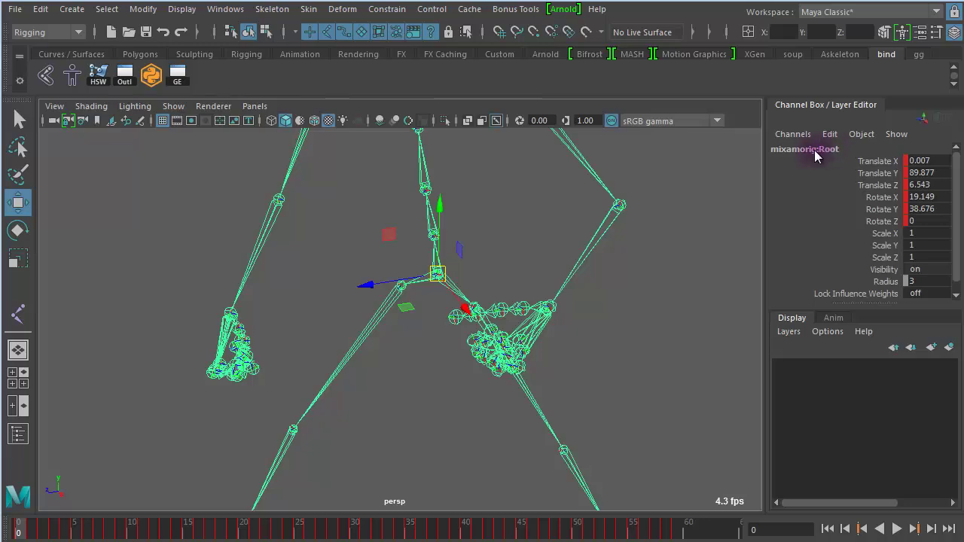
alt+drag(663, 319, 517, 159)
key(Caps_Lock)
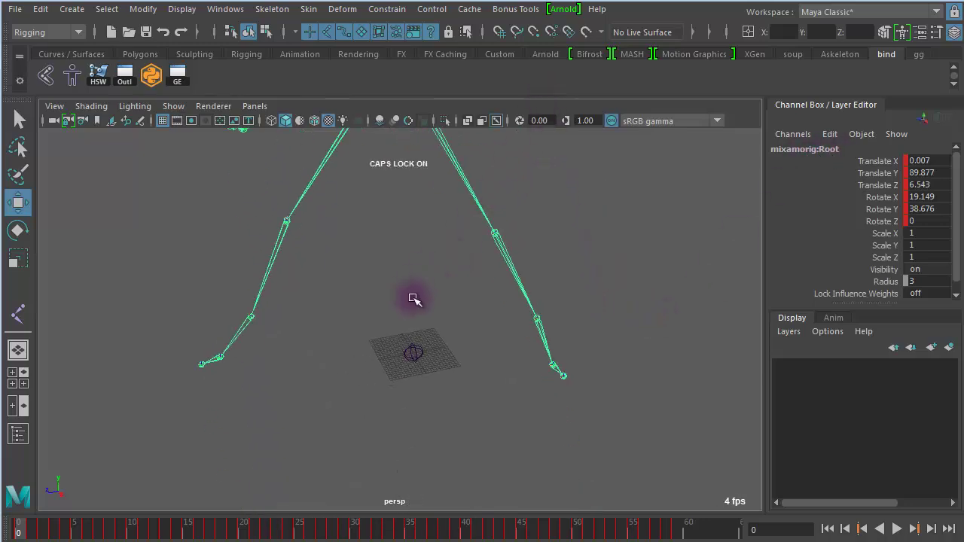
click(417, 348)
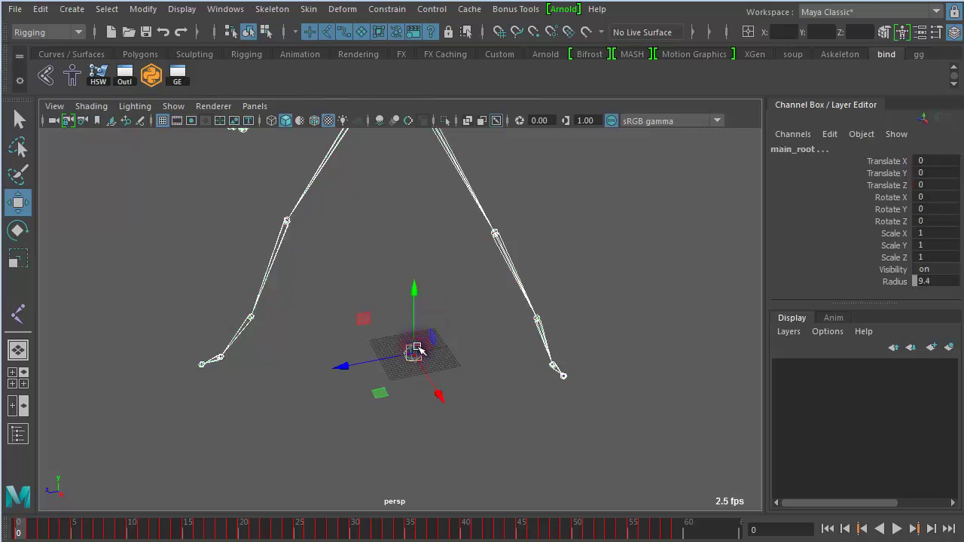
key(p)
click(462, 361)
click(412, 356)
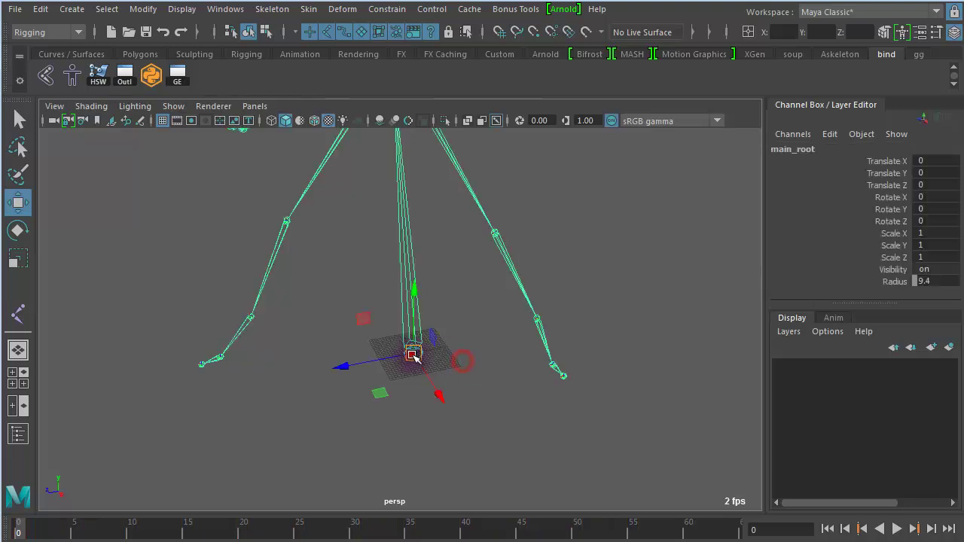
Play back the animation of the re-parented skeleton with the whole figure in view
alt+right_drag(504, 357, 370, 288)
alt+right_drag(557, 414, 360, 377)
click(896, 529)
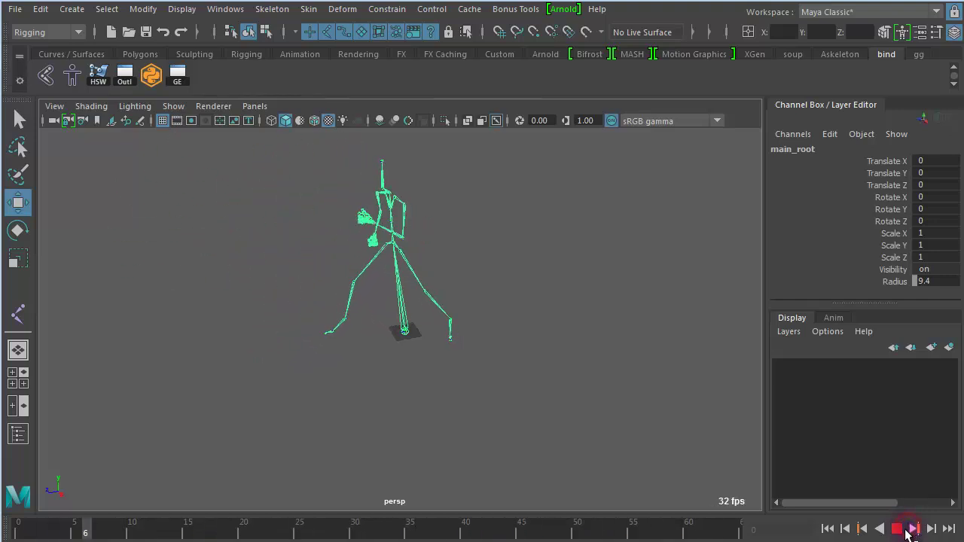
click(897, 530)
Check the joint hierarchy beneath main_root in the Outliner, close it and clear the selection
click(18, 434)
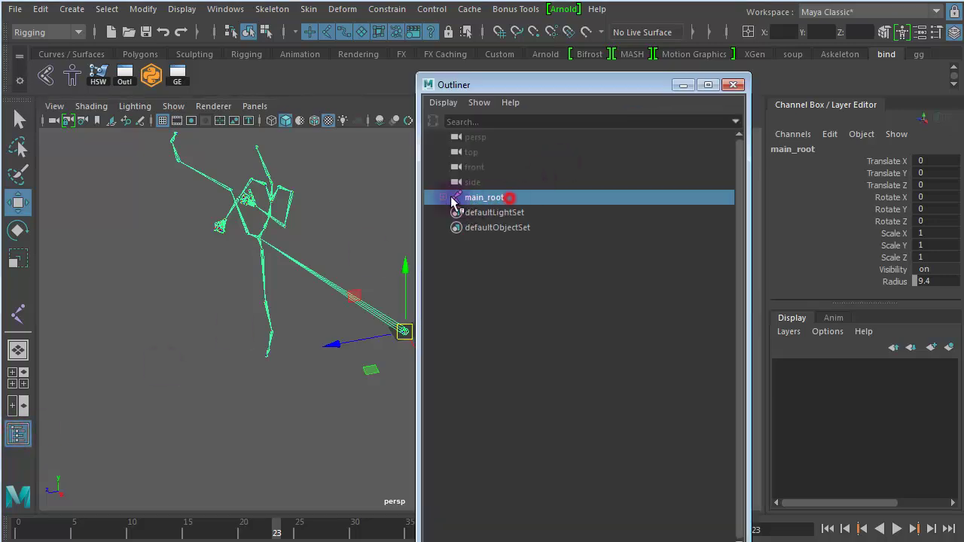
click(445, 197)
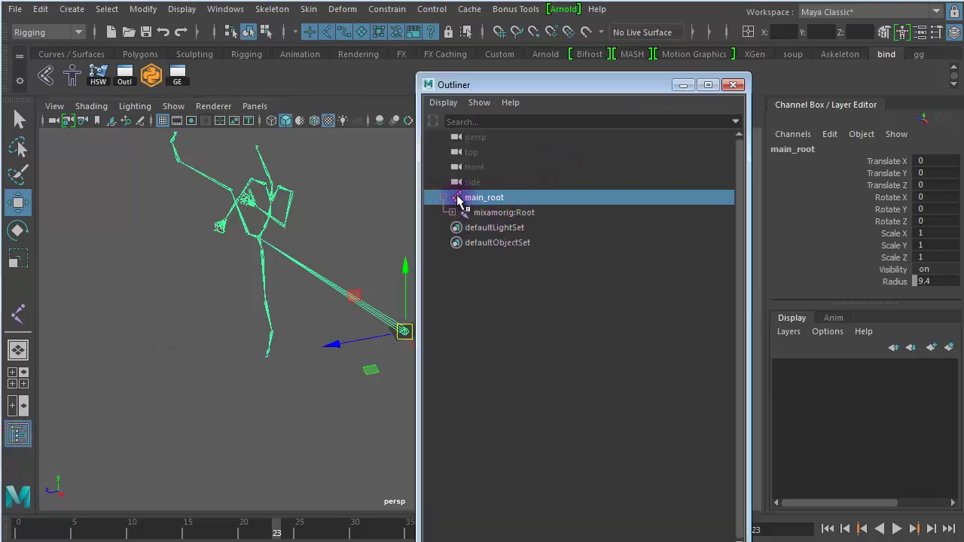
click(448, 198)
click(447, 198)
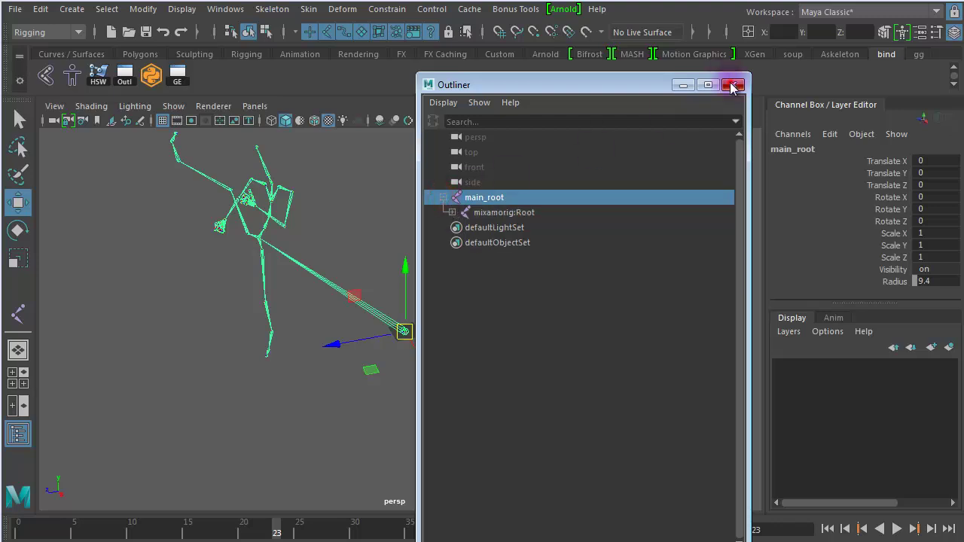
click(732, 83)
click(555, 252)
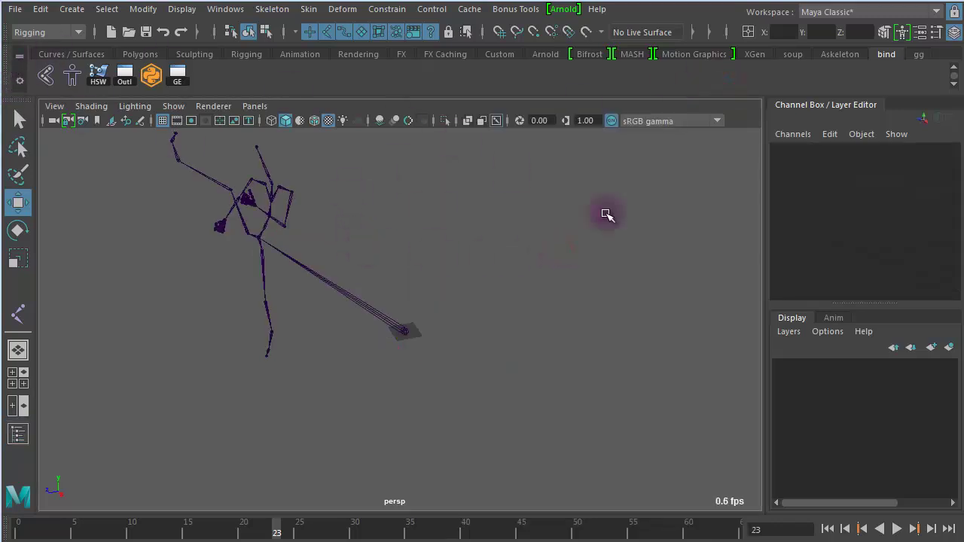
Start sending the entire scene to Unreal as an FBX export and check the Animation options
click(14, 9)
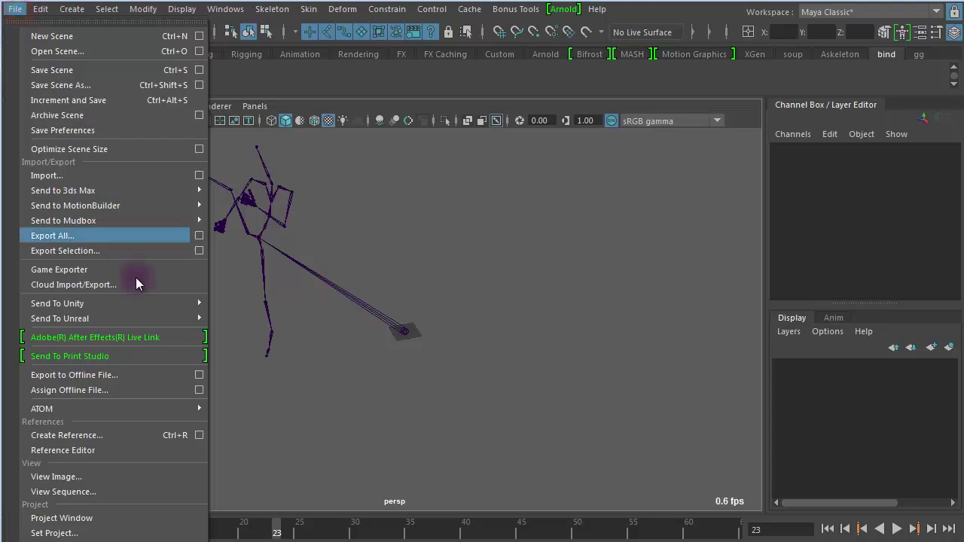
mouse_move(138, 303)
mouse_move(55, 323)
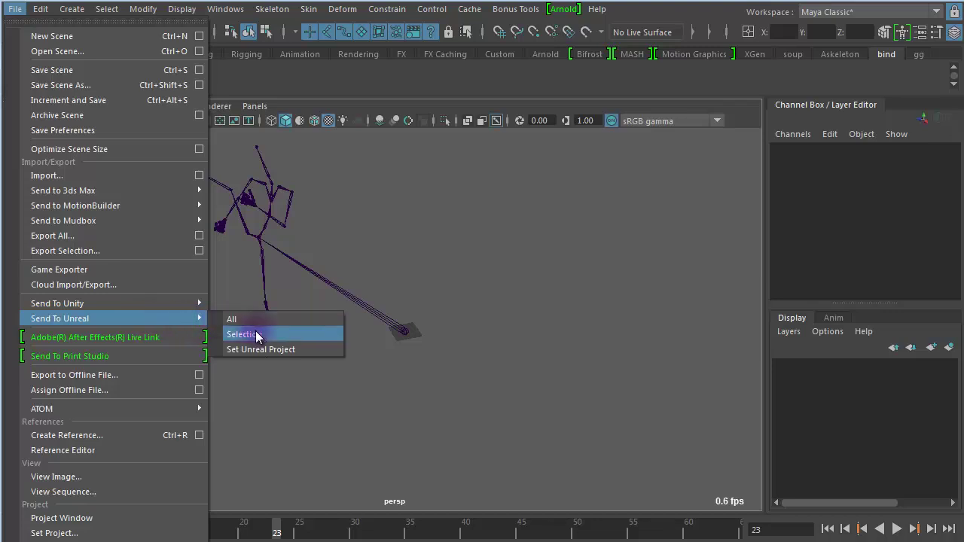
click(266, 320)
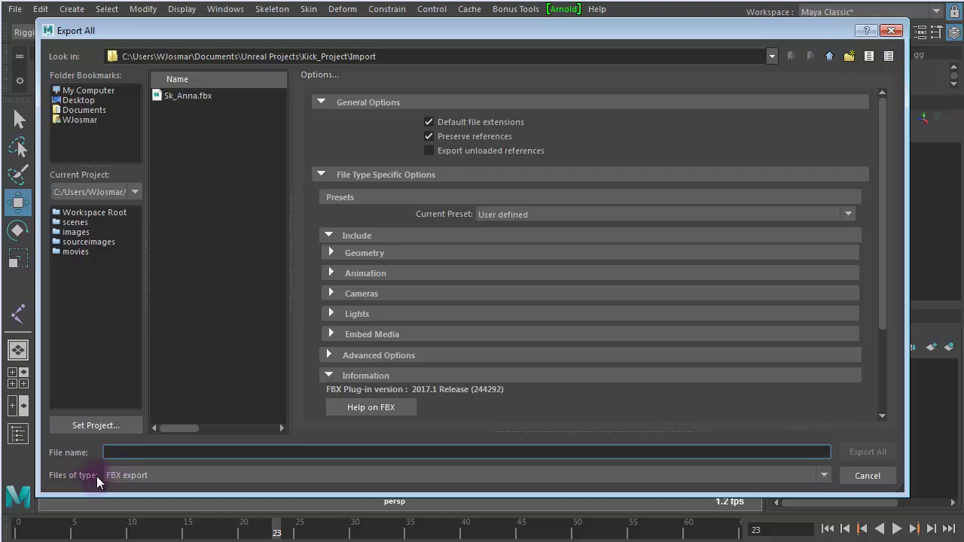
click(330, 274)
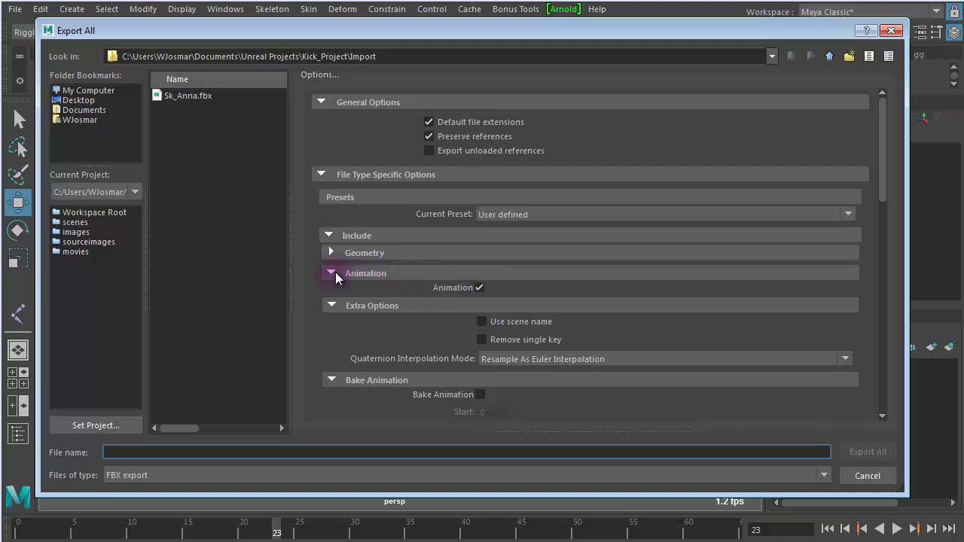
click(330, 274)
Export the whole scene as ANI_Anna_kick.fbx into the Kick_Project Import folder, basing the file name on Sk_Anna.fbx
click(204, 95)
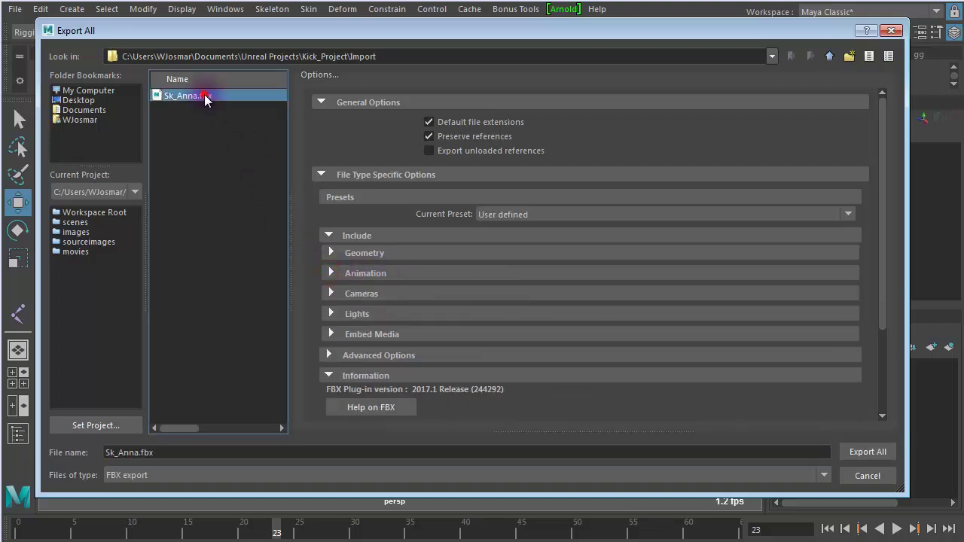
click(118, 456)
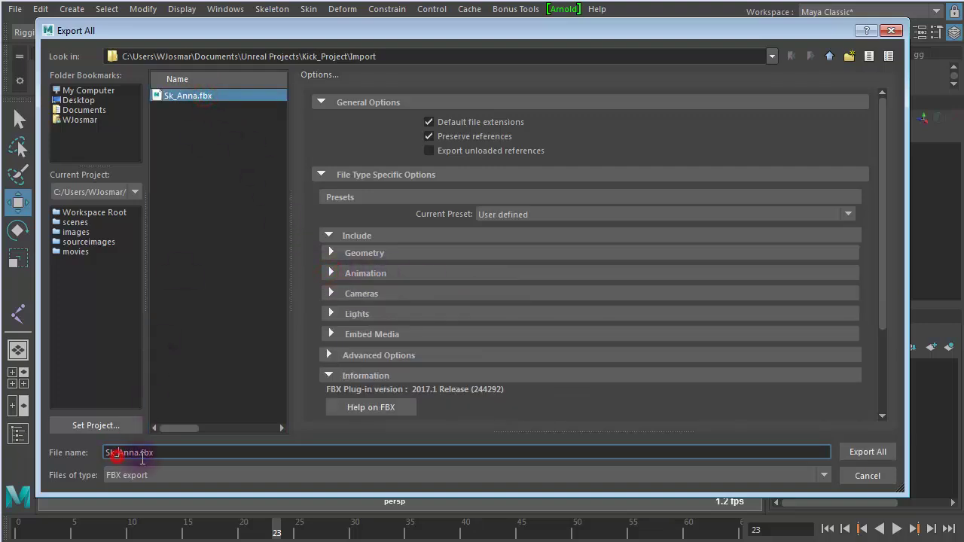
key(BackSpace)
key(BackSpace)
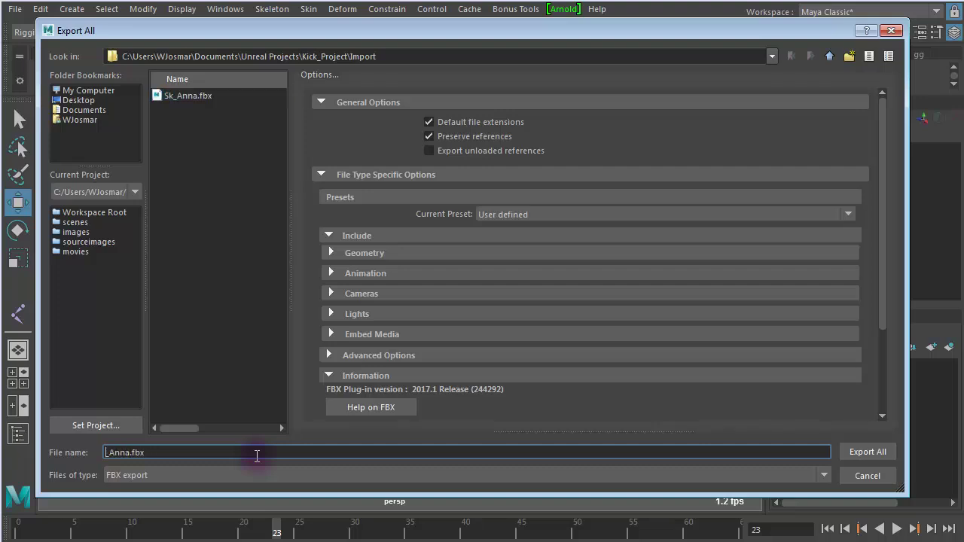
text(ANI)
click(870, 453)
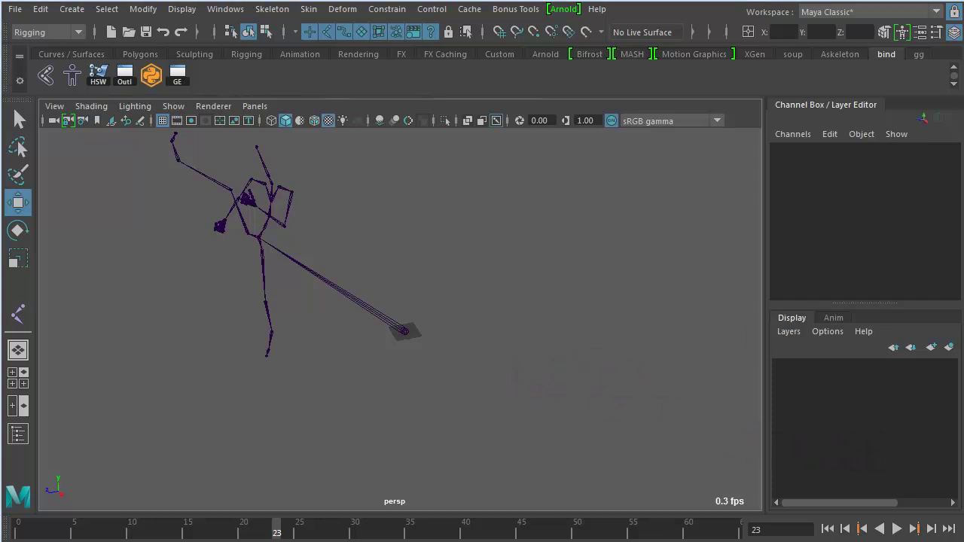
Open ANI_Anna_kick.fbx from the Unreal project's Kick_Project\Import folder, discarding the changes to the current scene
click(616, 235)
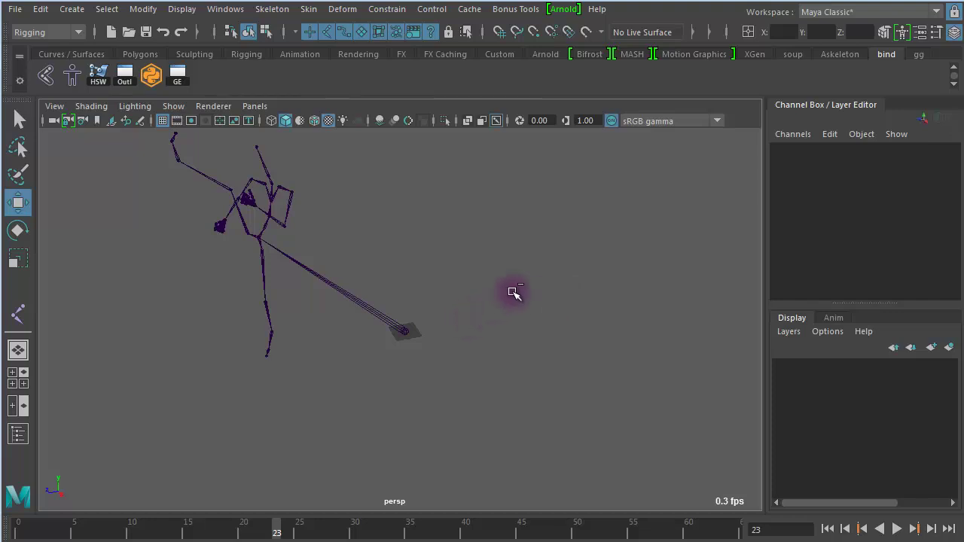
key(ctrl+o)
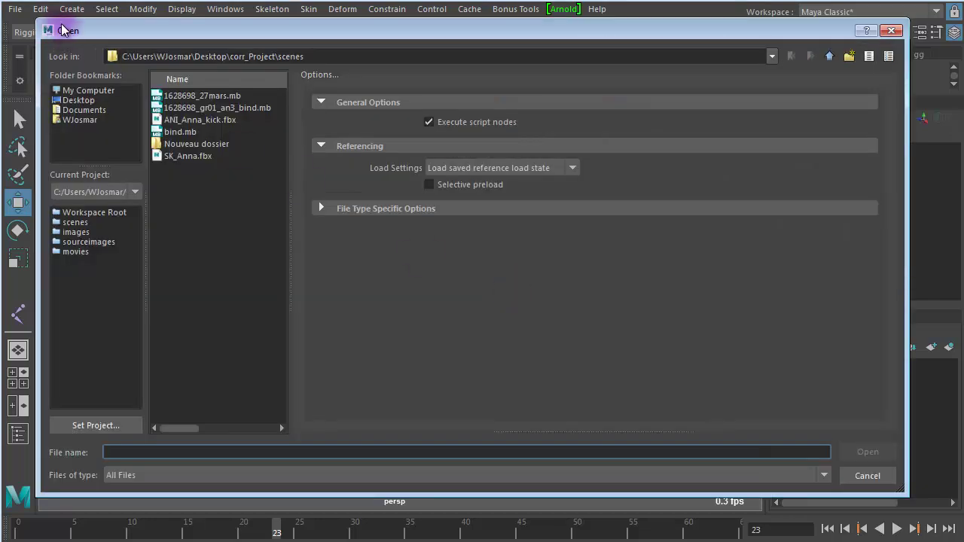
drag(321, 61, 119, 58)
text(C:\Users\WJosmar\Documents\Unreal Projects\Kick_Project\Import)
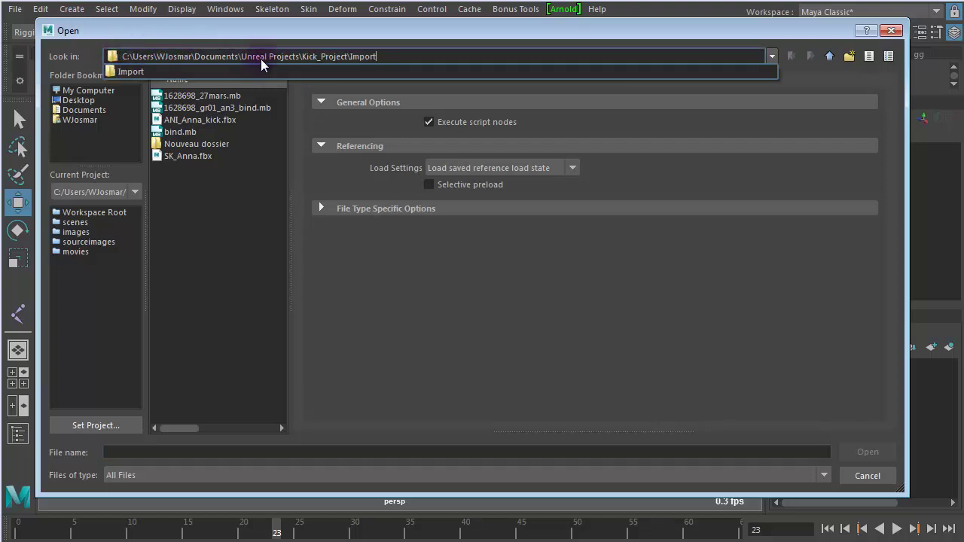
click(411, 57)
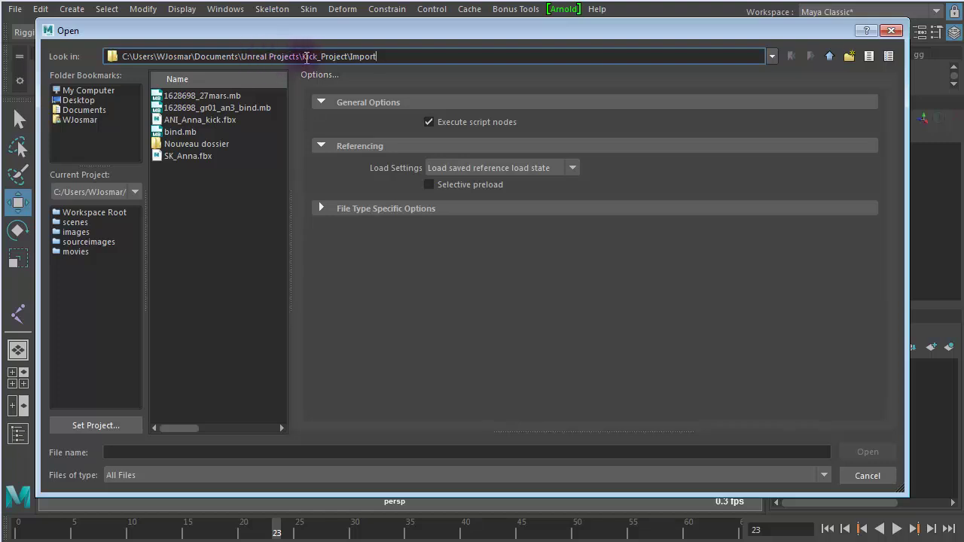
click(183, 123)
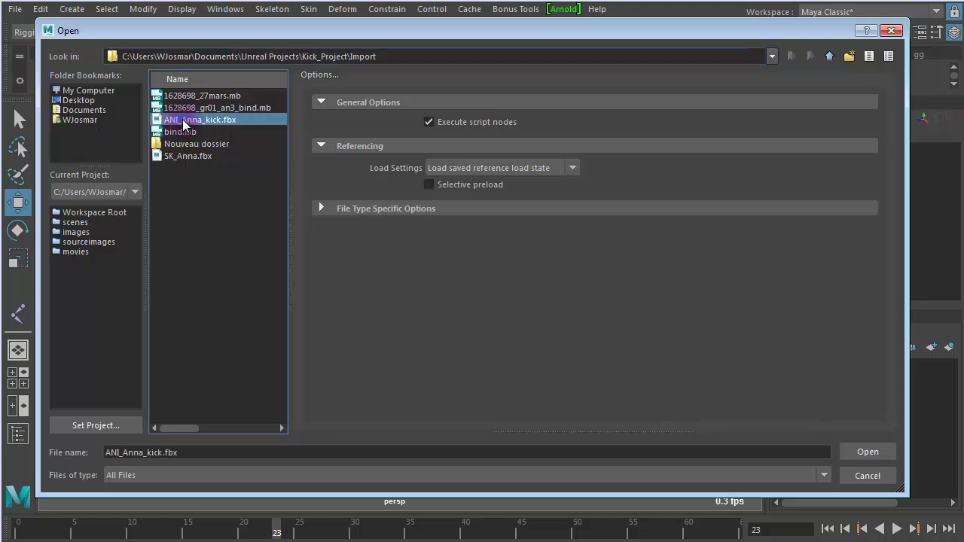
click(384, 56)
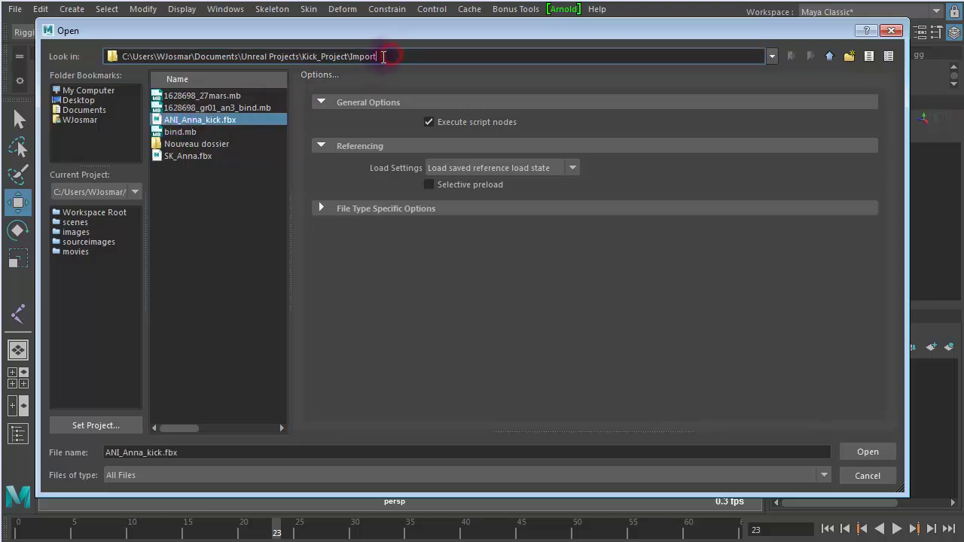
key(Return)
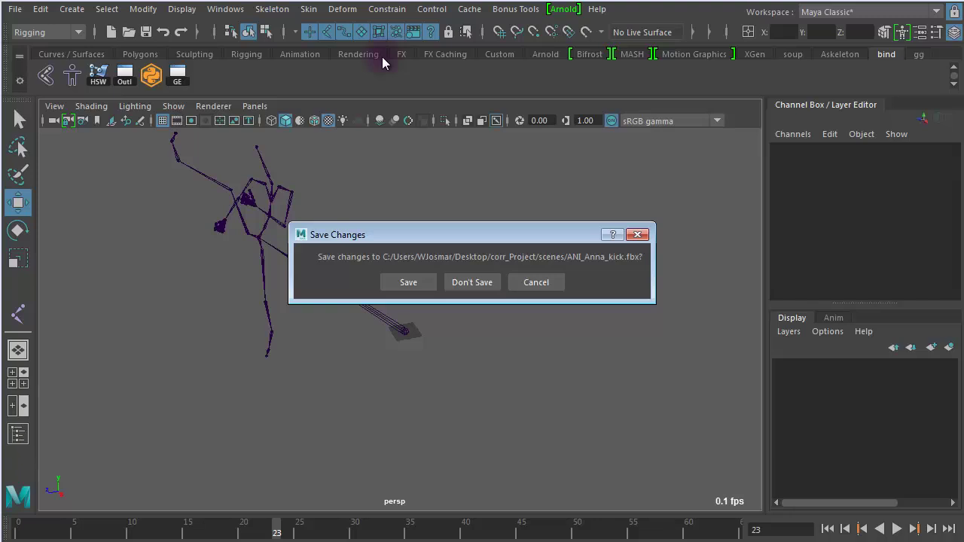
click(473, 282)
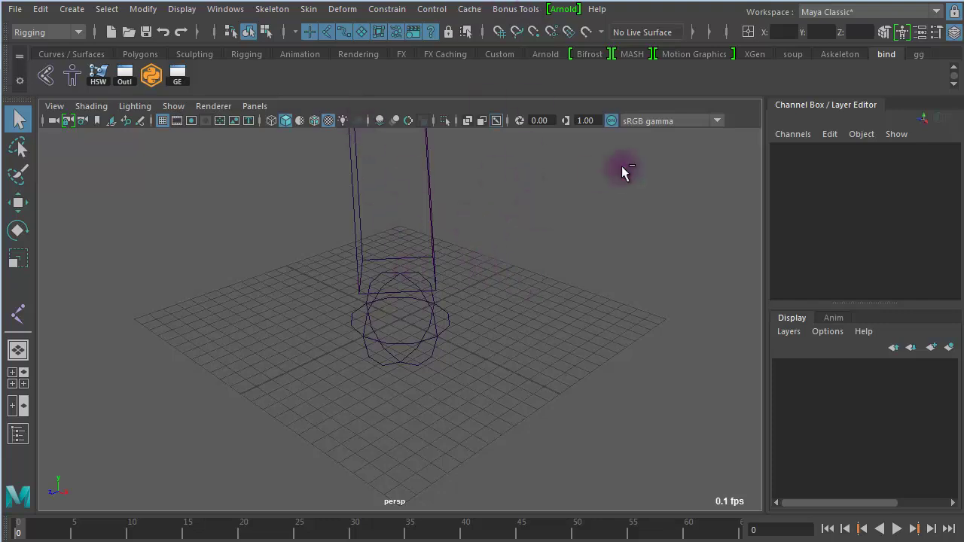
Reopen the exported ANI_Anna_kick.fbx, choosing it from the file list of the Import folder
key(ctrl+o)
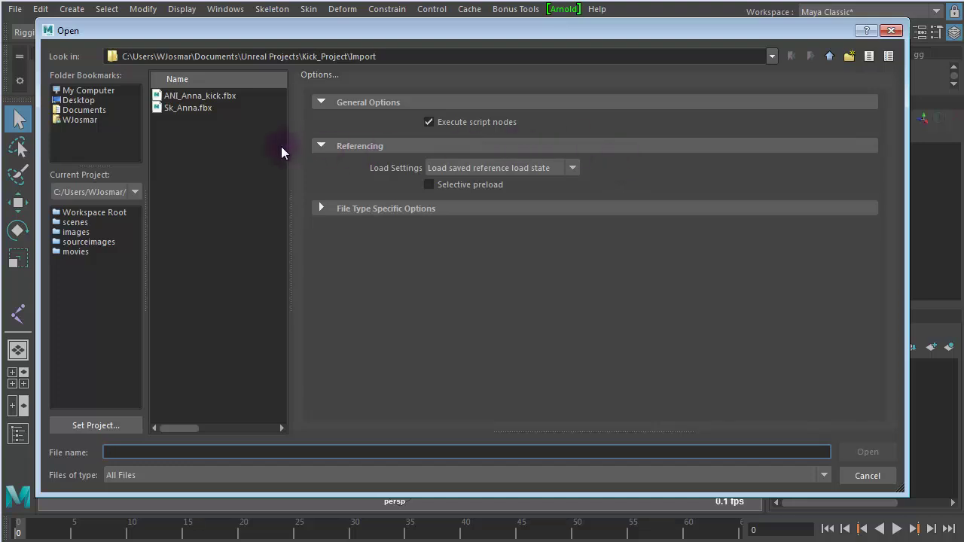
click(199, 96)
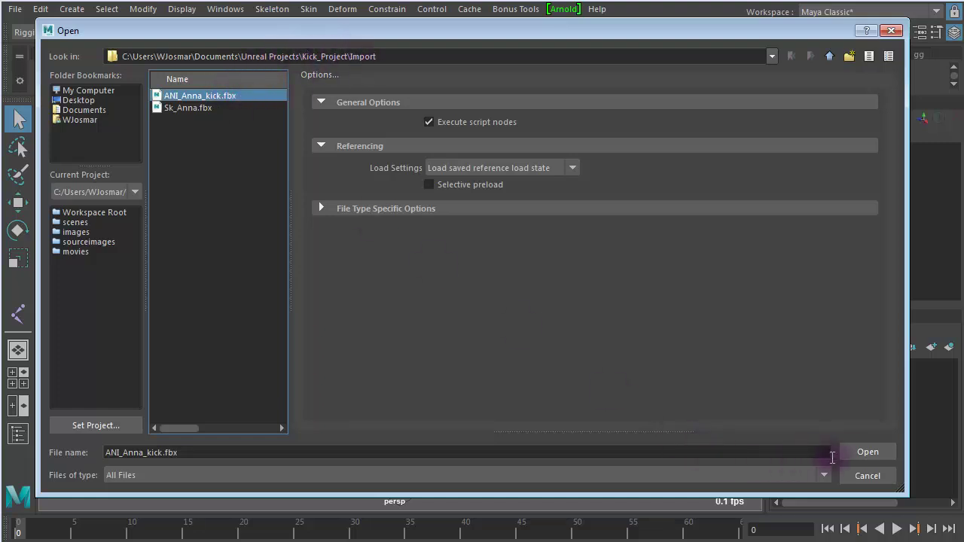
click(867, 452)
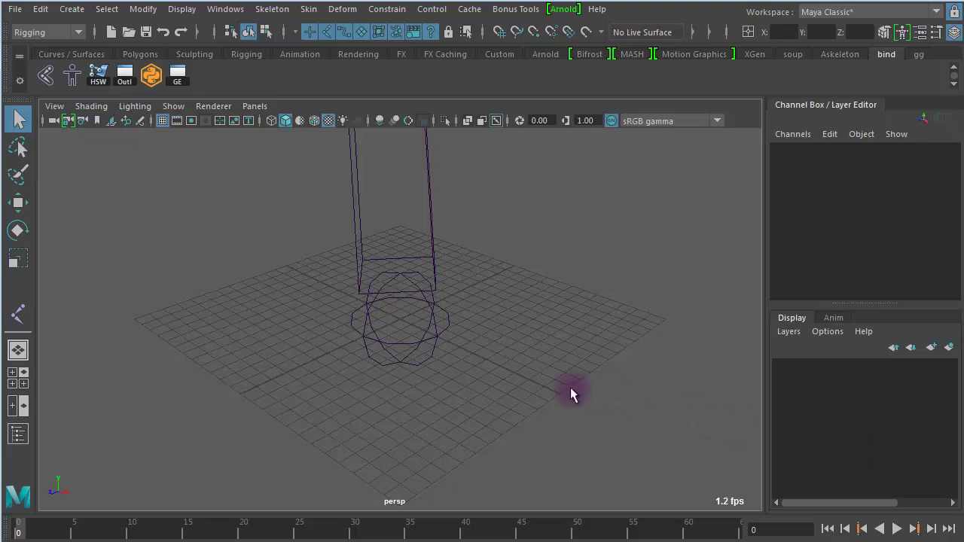
Frame the whole skeleton of the exported file and play back its kick animation
alt+right_drag(490, 361, 3, 239)
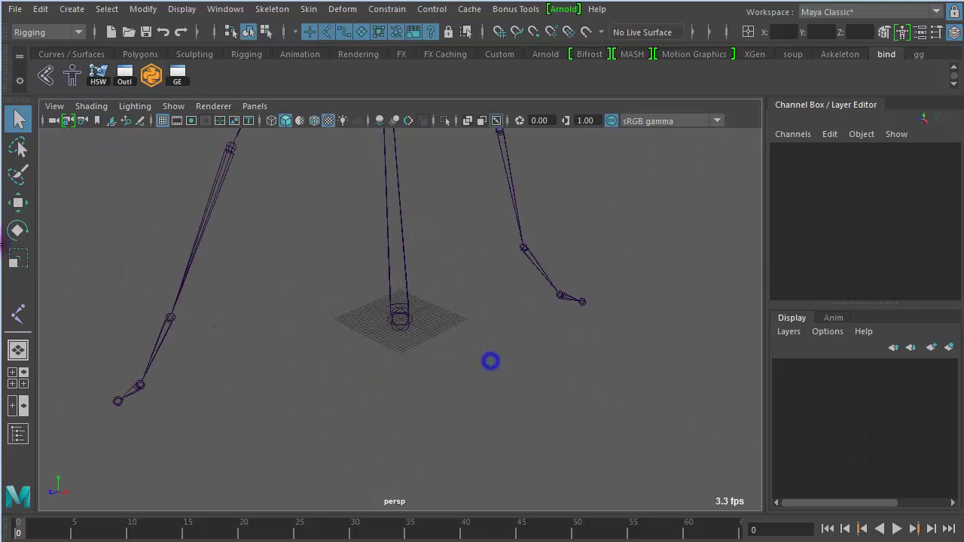
alt+right_drag(394, 295, 162, 247)
alt+middle_drag(521, 321, 534, 377)
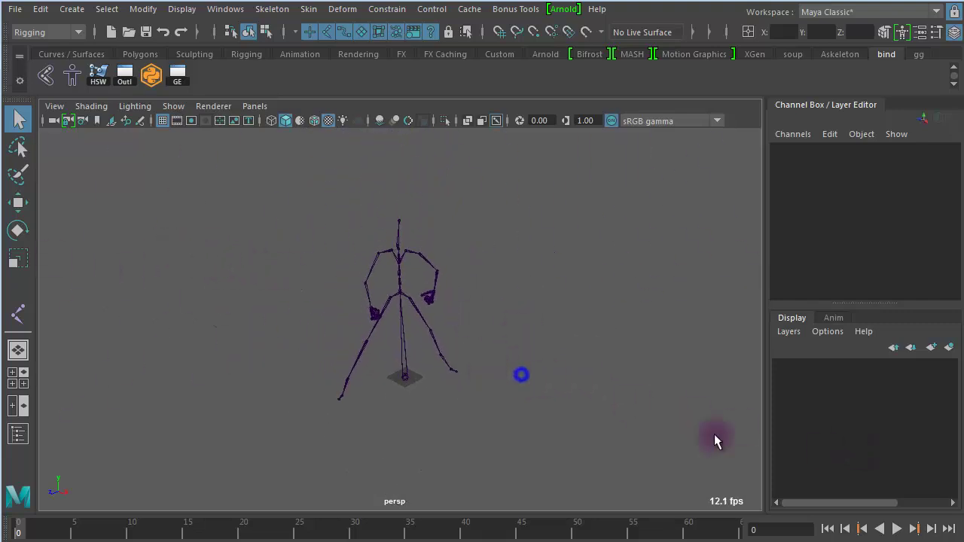
click(897, 529)
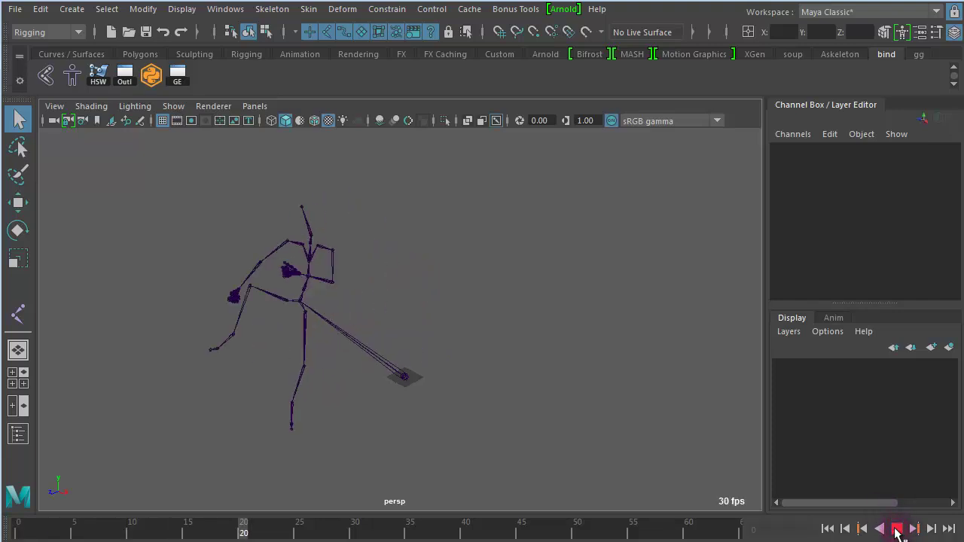